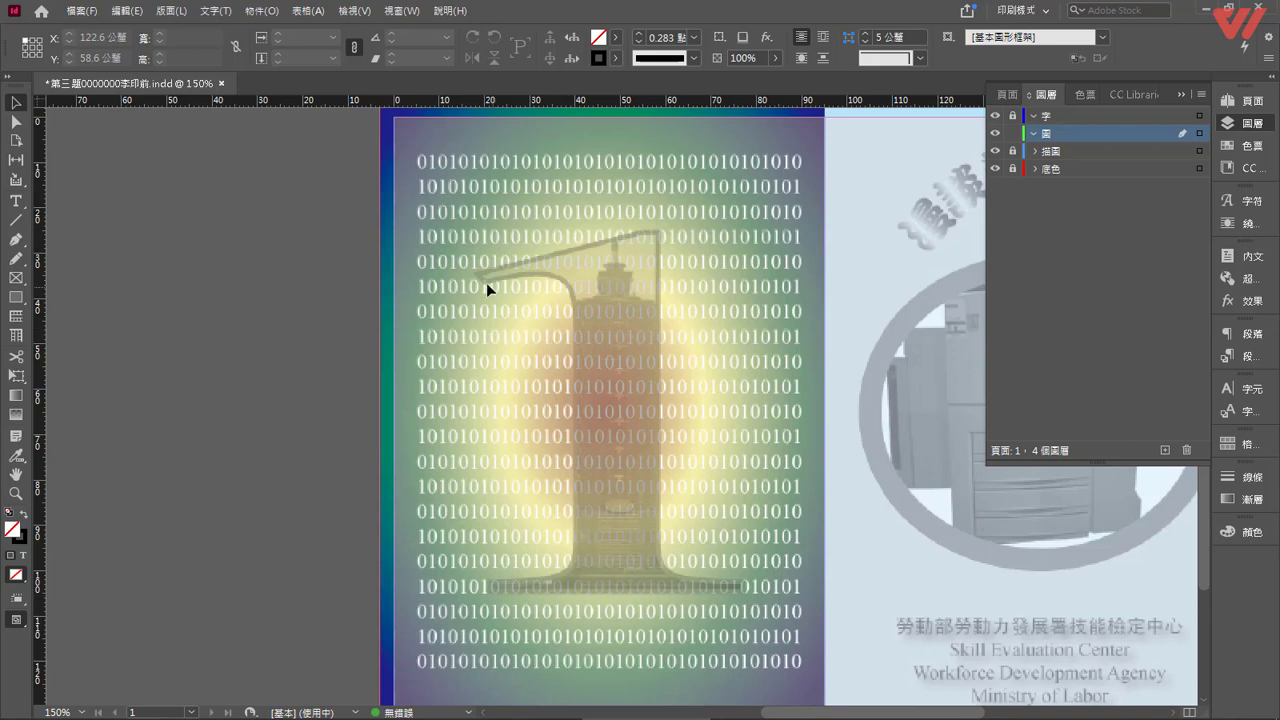
# Draw a small horizontal text frame near the page's upper left.
pyautogui.click(17, 203)
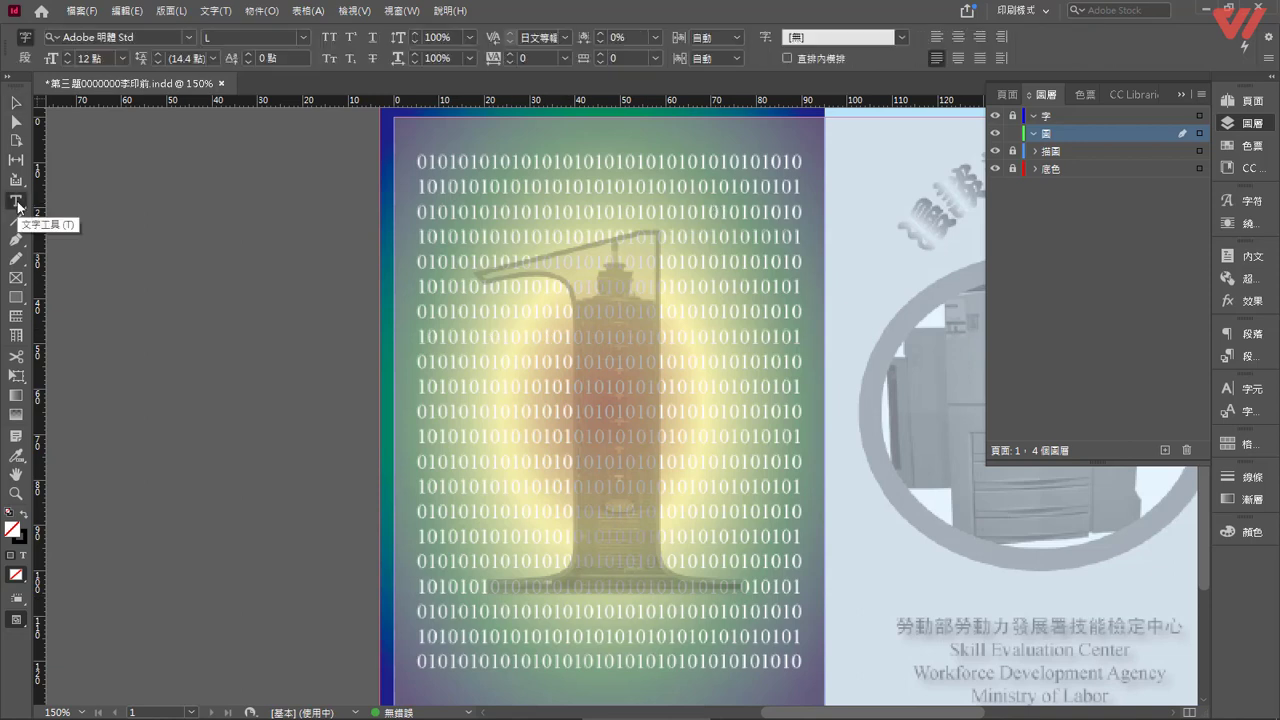
pyautogui.rightClick(17, 203)
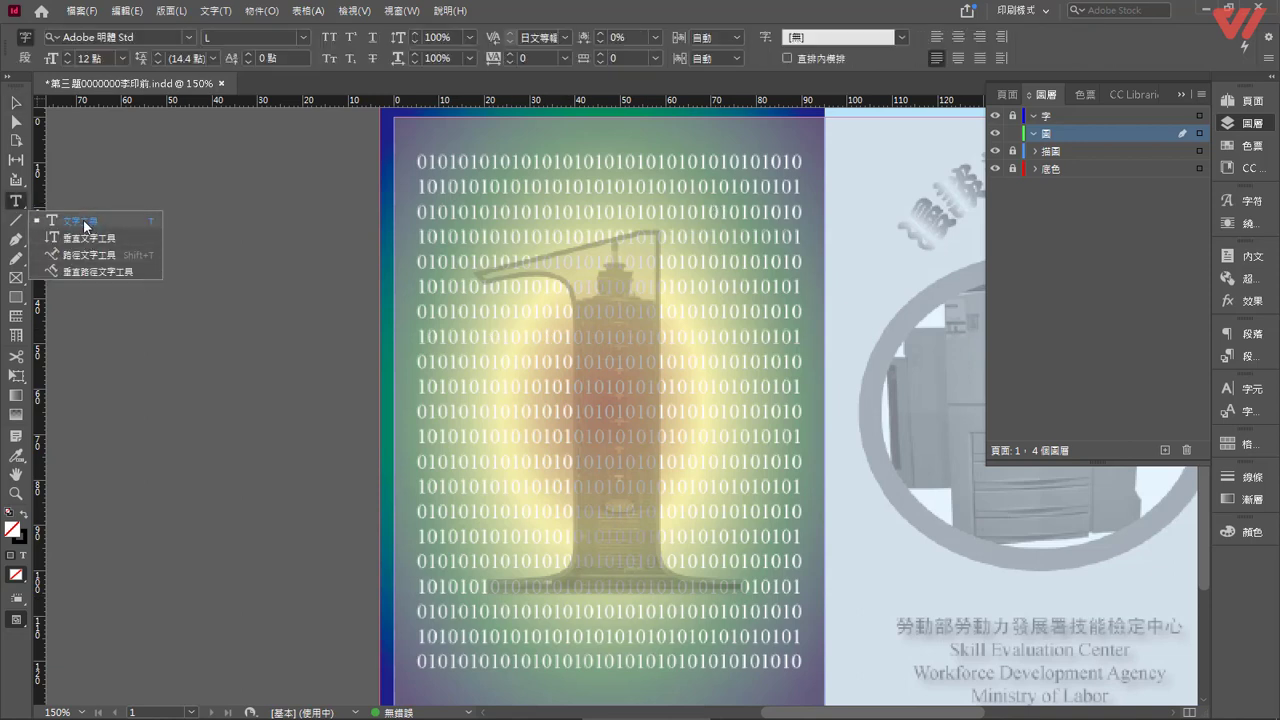
pyautogui.click(85, 213)
pyautogui.moveTo(506, 251); pyautogui.dragTo(573, 308)
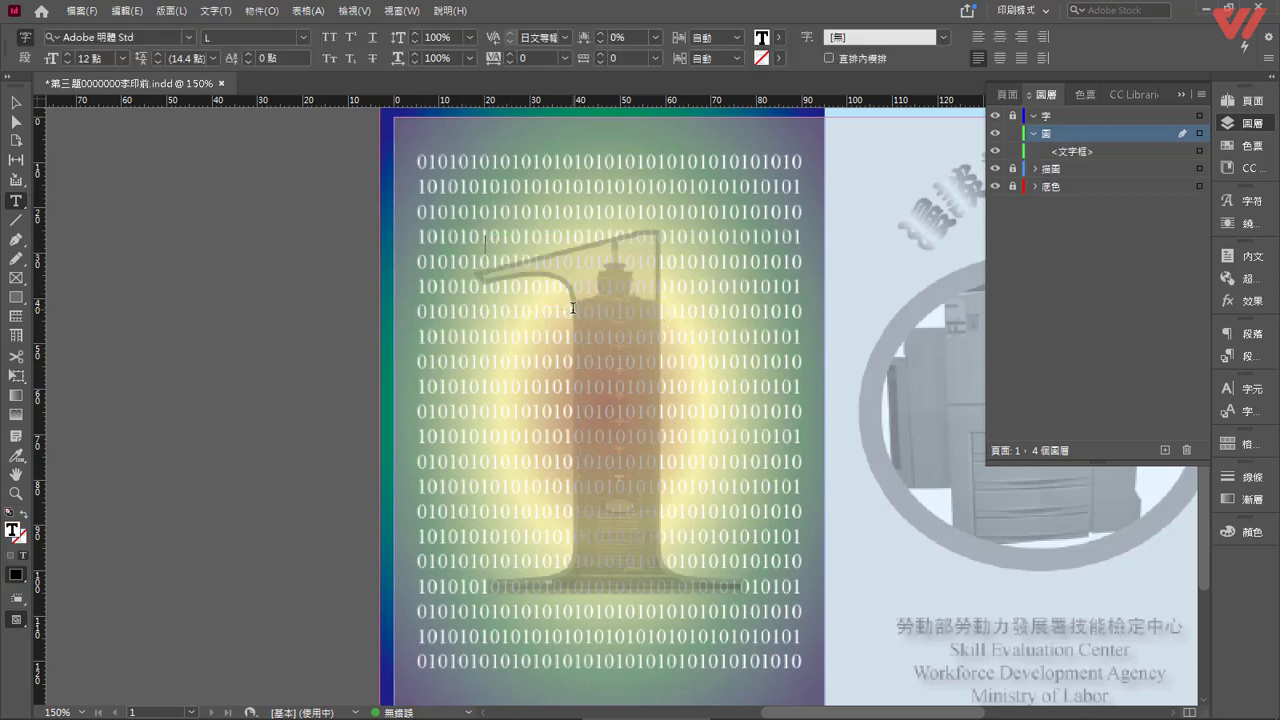
# Set the typed digit 1 in Times New Roman.
pyautogui.doubleClick(492, 244)
pyautogui.click(188, 37)
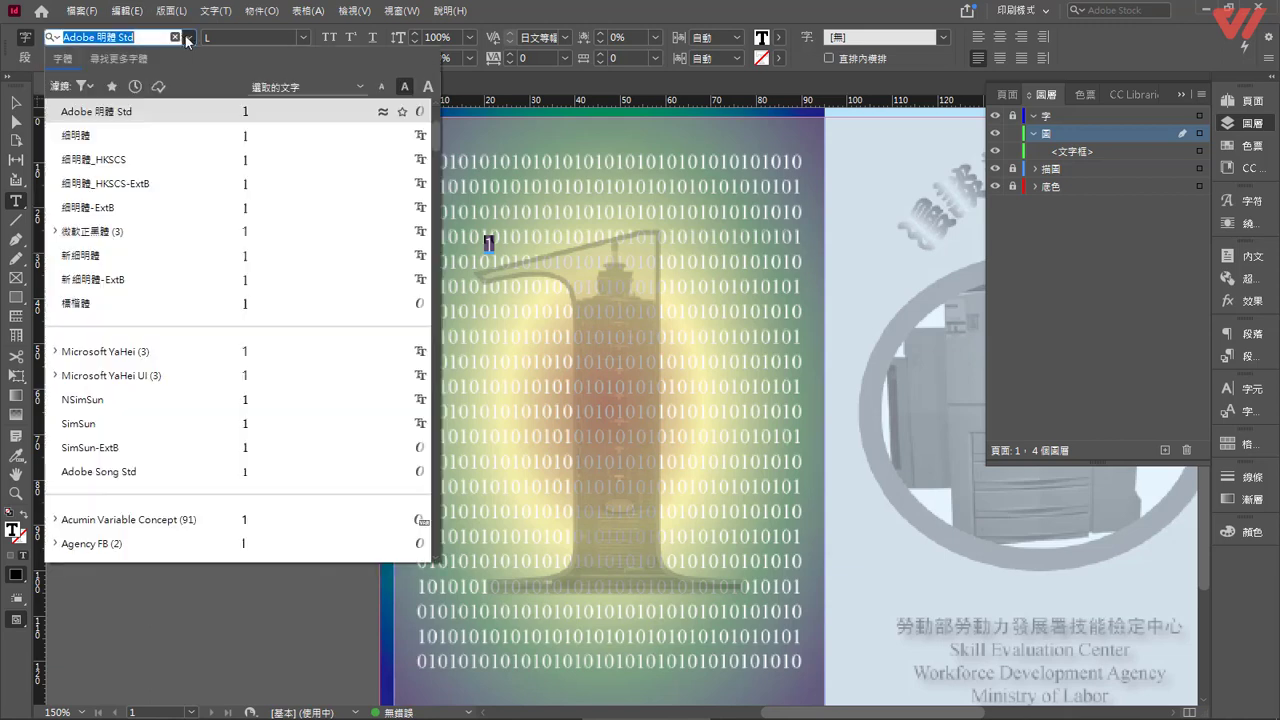
pyautogui.scroll(2, 150, 200)
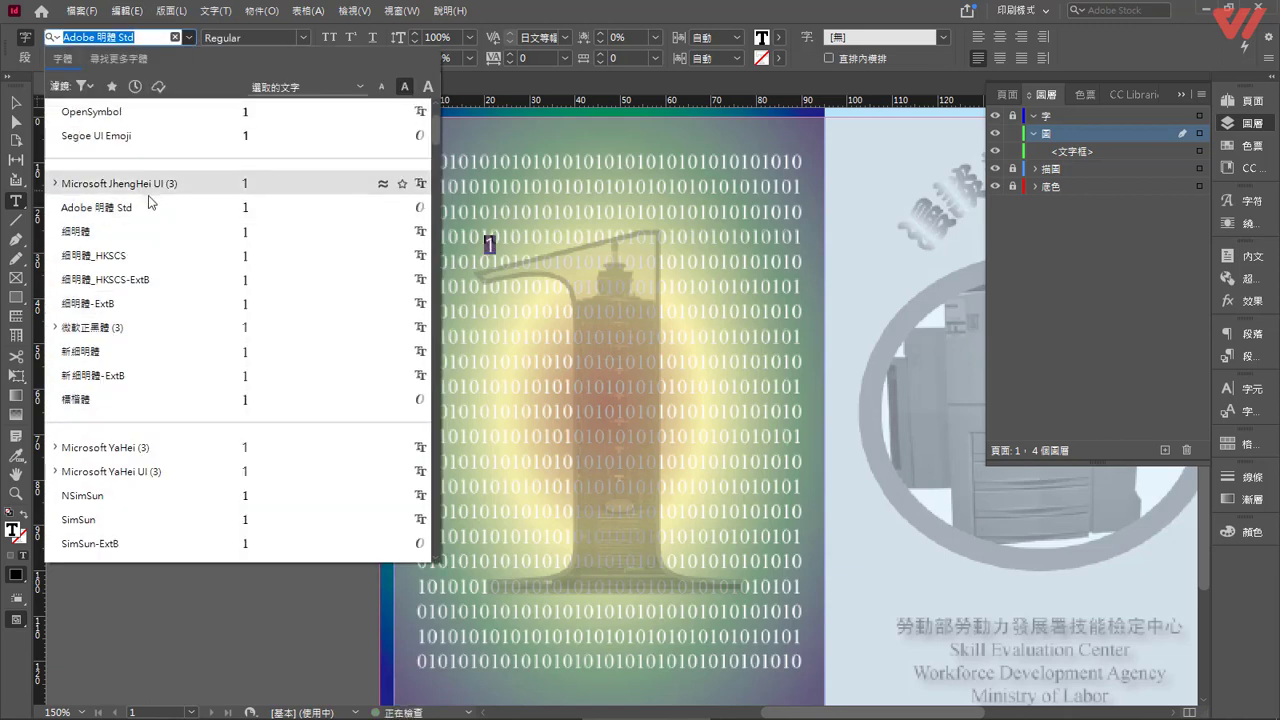
pyautogui.scroll(2, 148, 200)
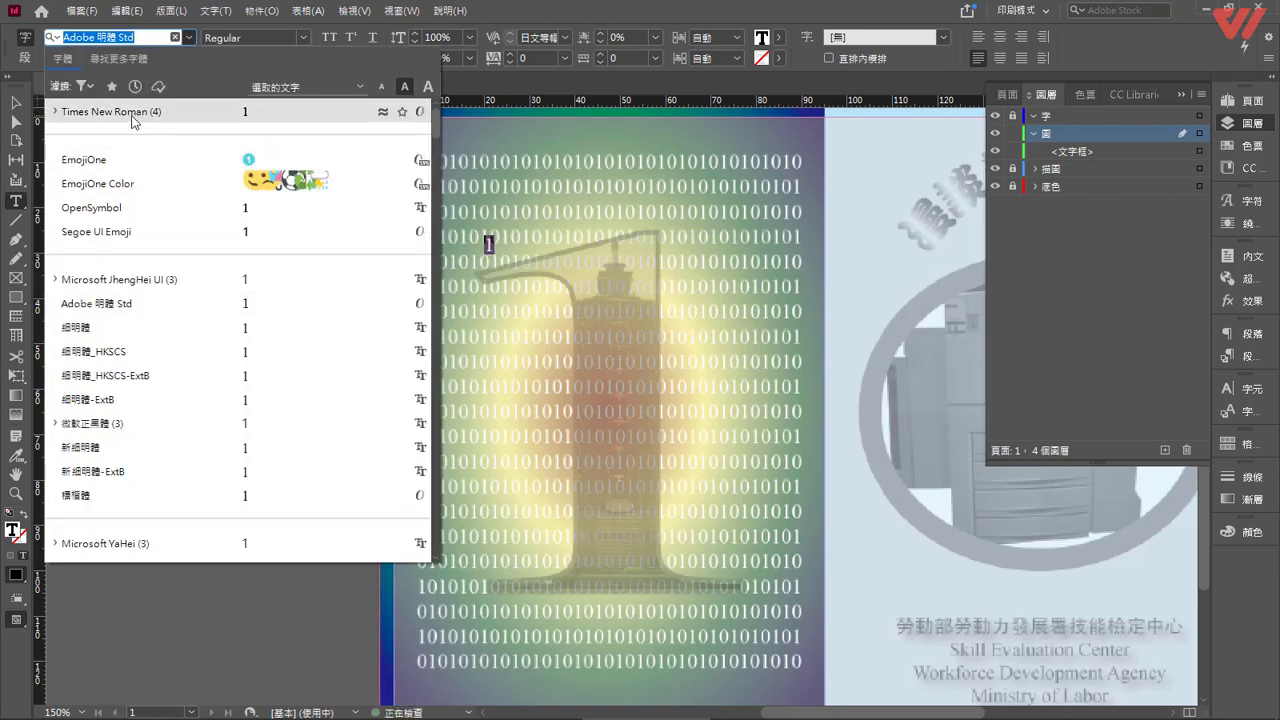
pyautogui.click(163, 110)
# Review the Times New Roman digit, then select its text frame as an object.
pyautogui.click(487, 243)
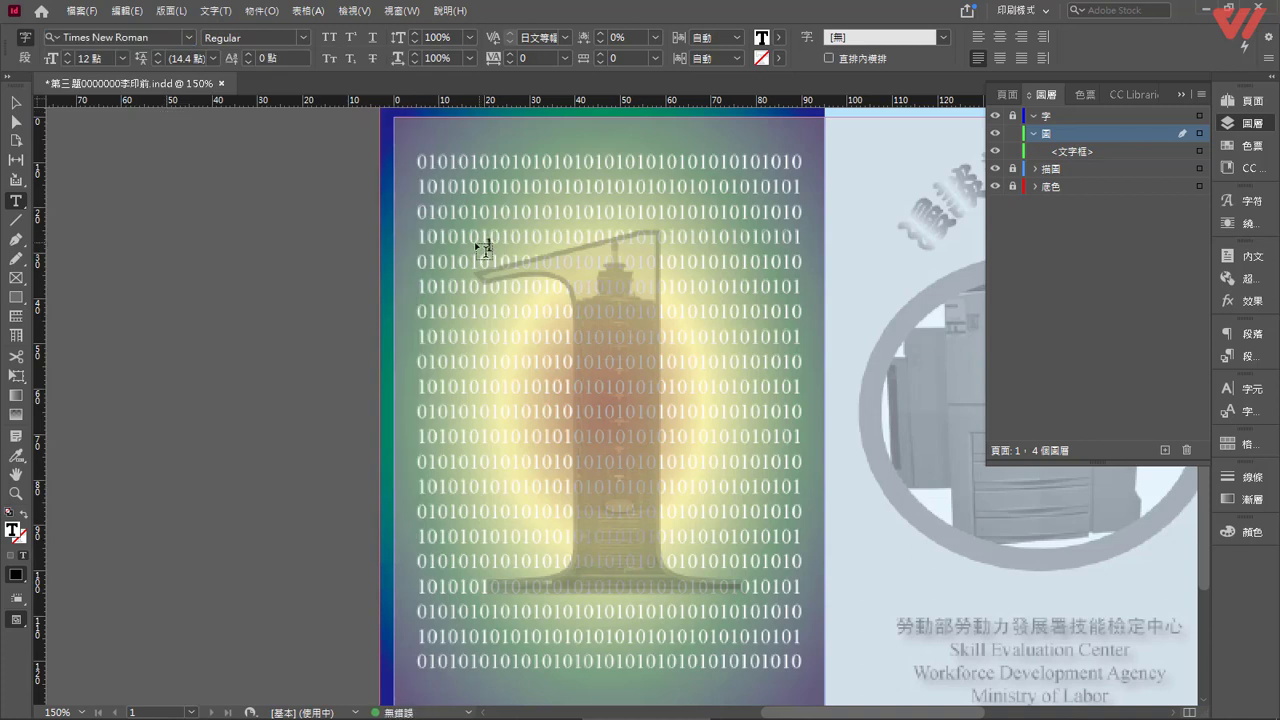
pyautogui.moveTo(485, 244); pyautogui.dragTo(494, 245)
pyautogui.hscroll(1, 462, 260)
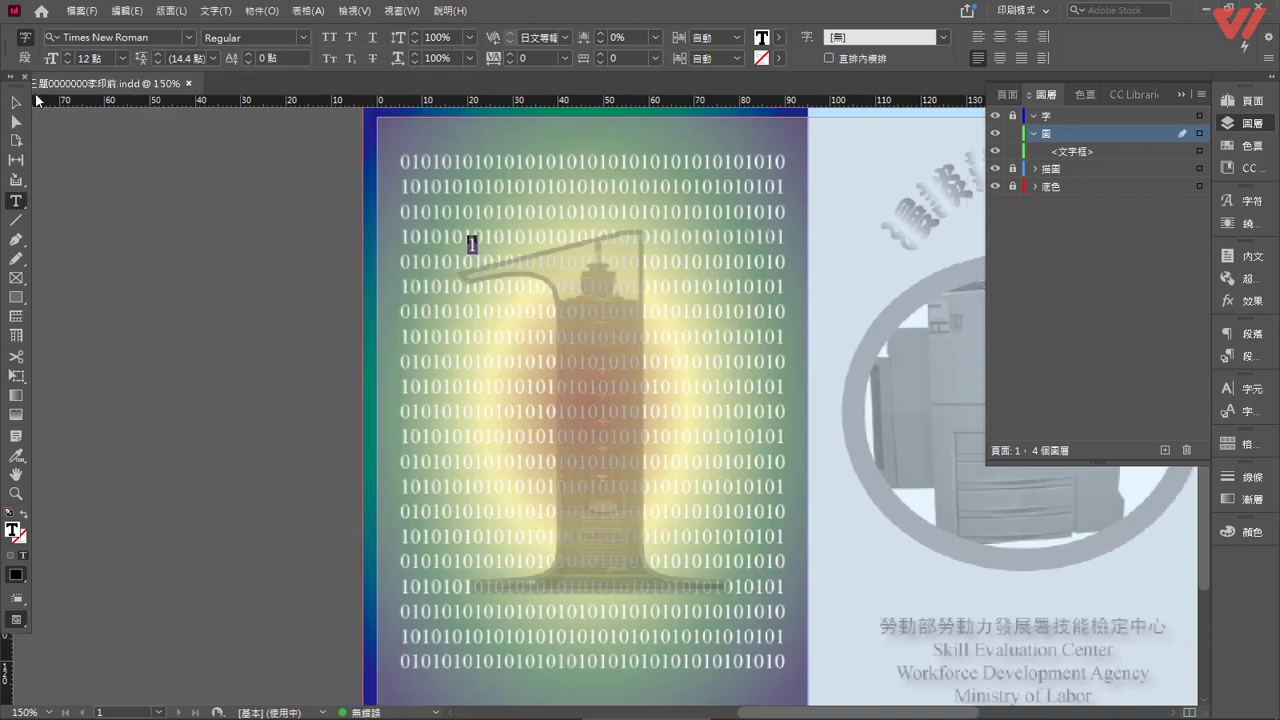
pyautogui.click(489, 245)
pyautogui.press('Escape')
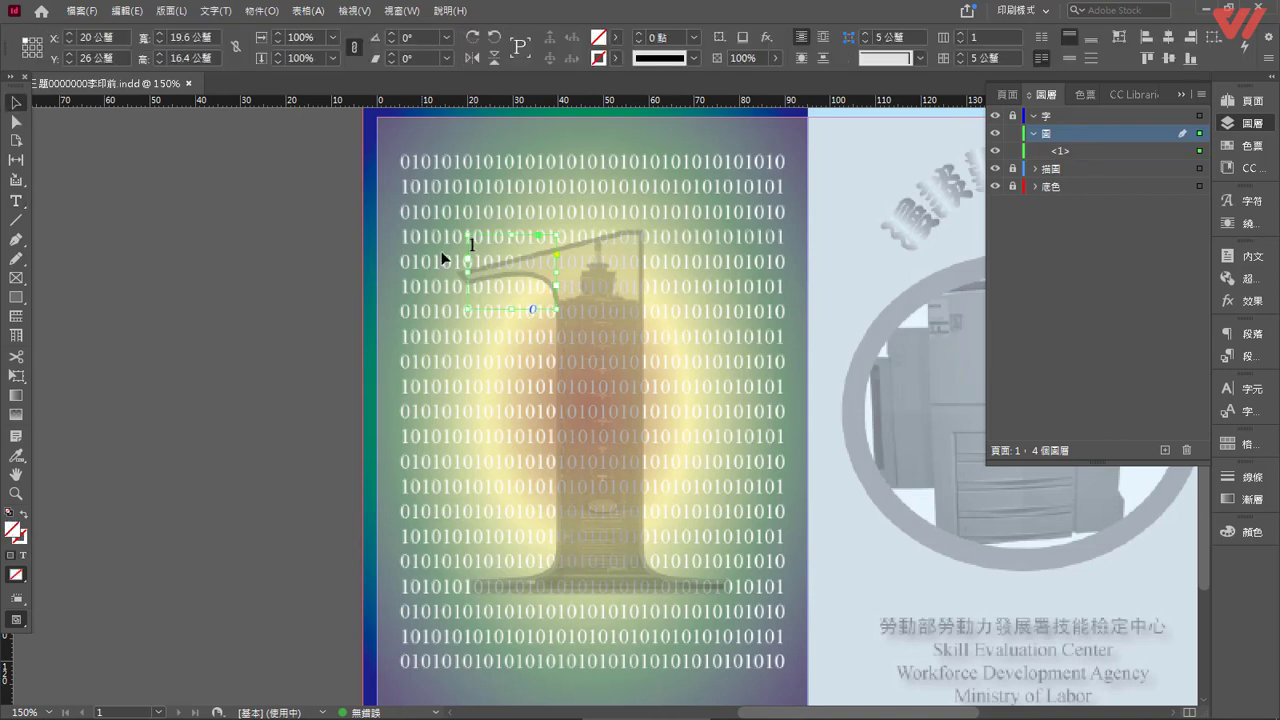
# Convert the digit 1 to outlines and check the spec PDF for its size.
pyautogui.click(212, 12)
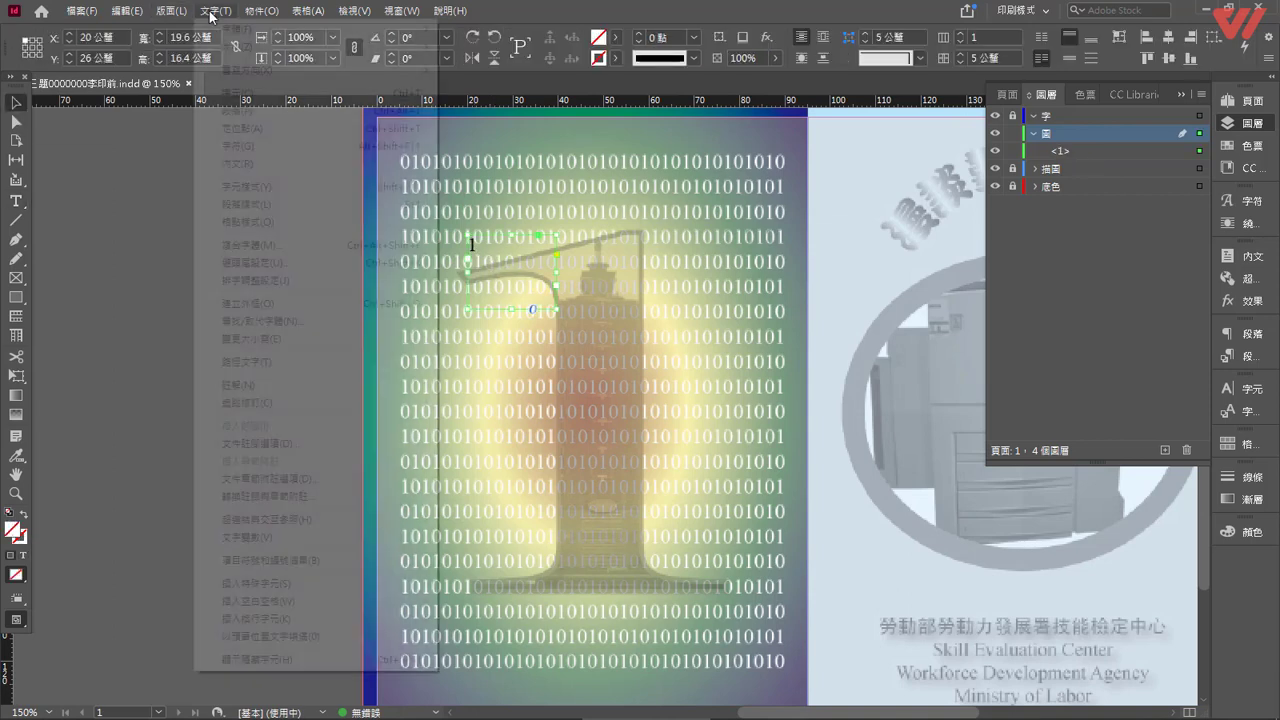
pyautogui.click(293, 305)
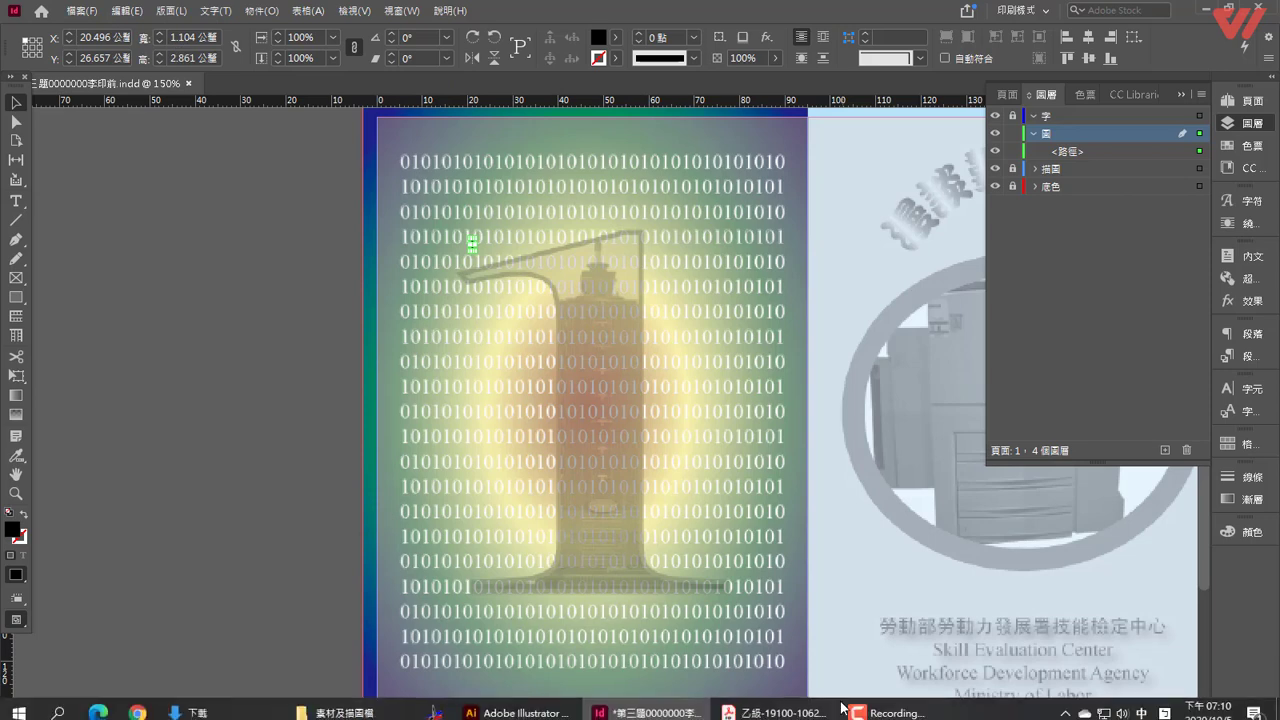
pyautogui.click(770, 703)
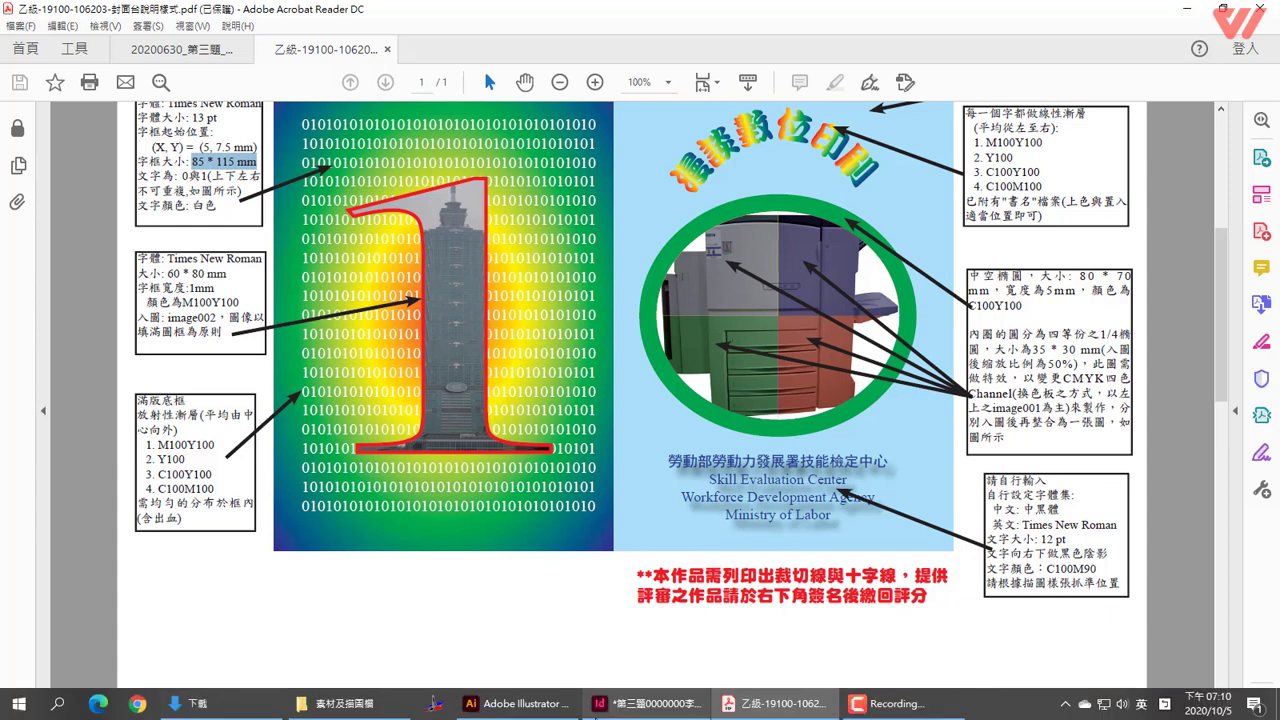
pyautogui.moveTo(645, 703)
pyautogui.click(623, 705)
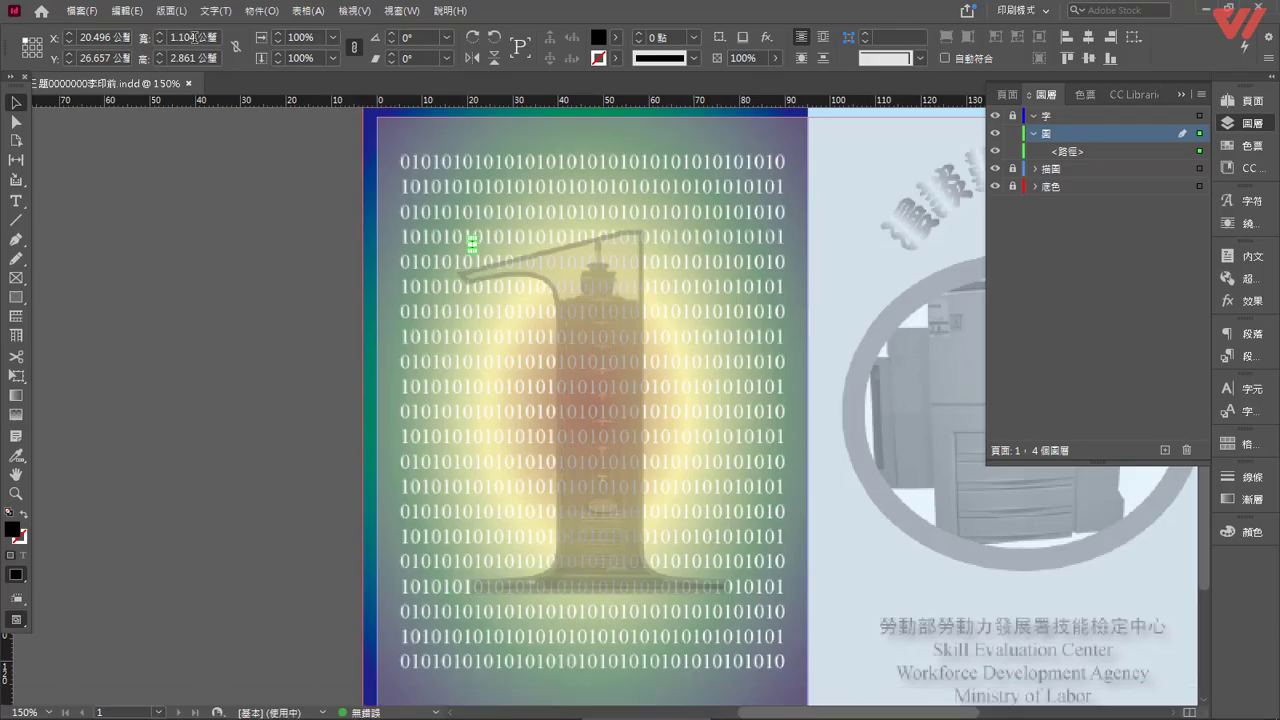
# Resize the outlined 1 to 60 mm wide by 80 mm high.
pyautogui.click(195, 37)
pyautogui.write('60')
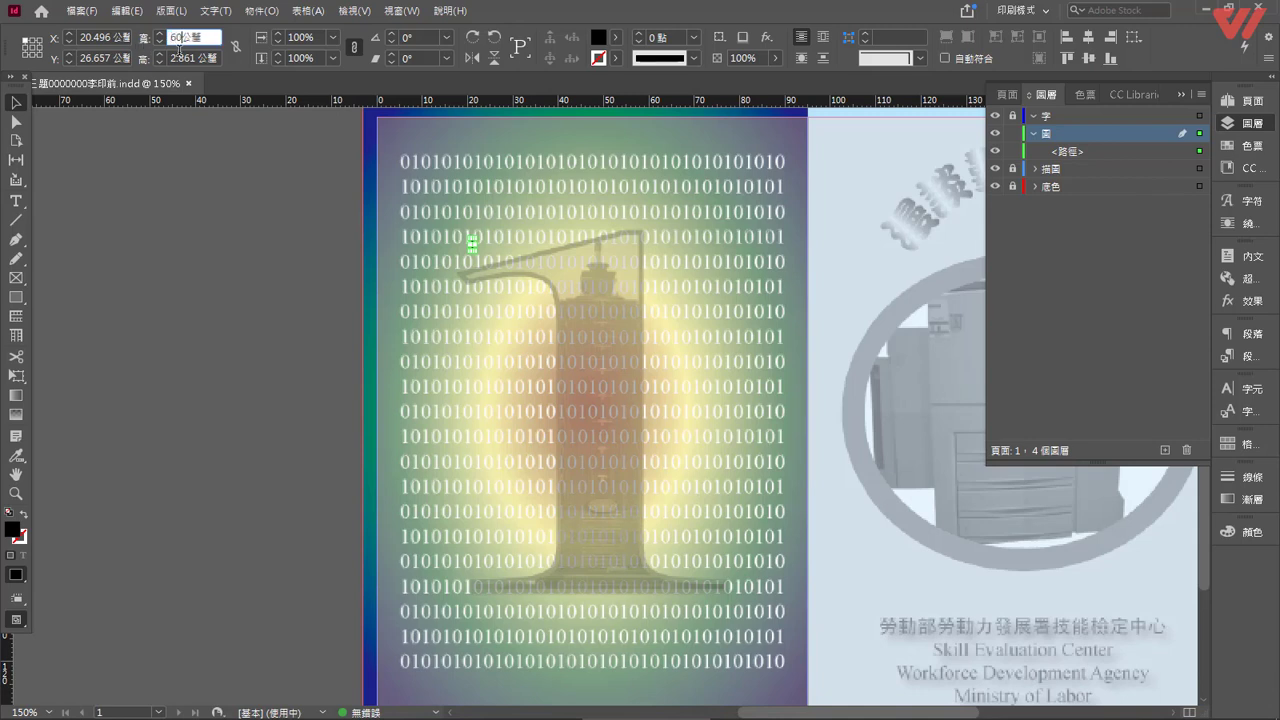
pyautogui.click(197, 59)
pyautogui.write('80')
pyautogui.press('Return')
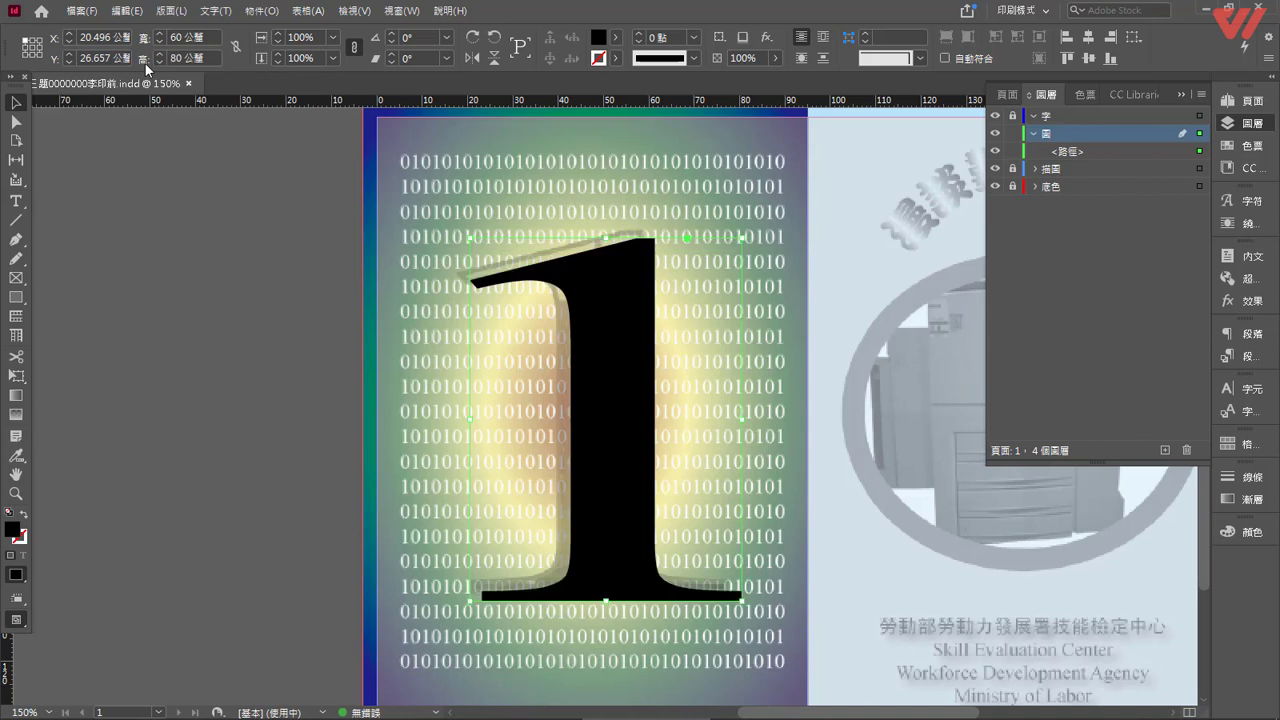
# Nudge the large 1 up and left, comparing its placement with the spec PDF.
pyautogui.moveTo(611, 402); pyautogui.dragTo(595, 391)
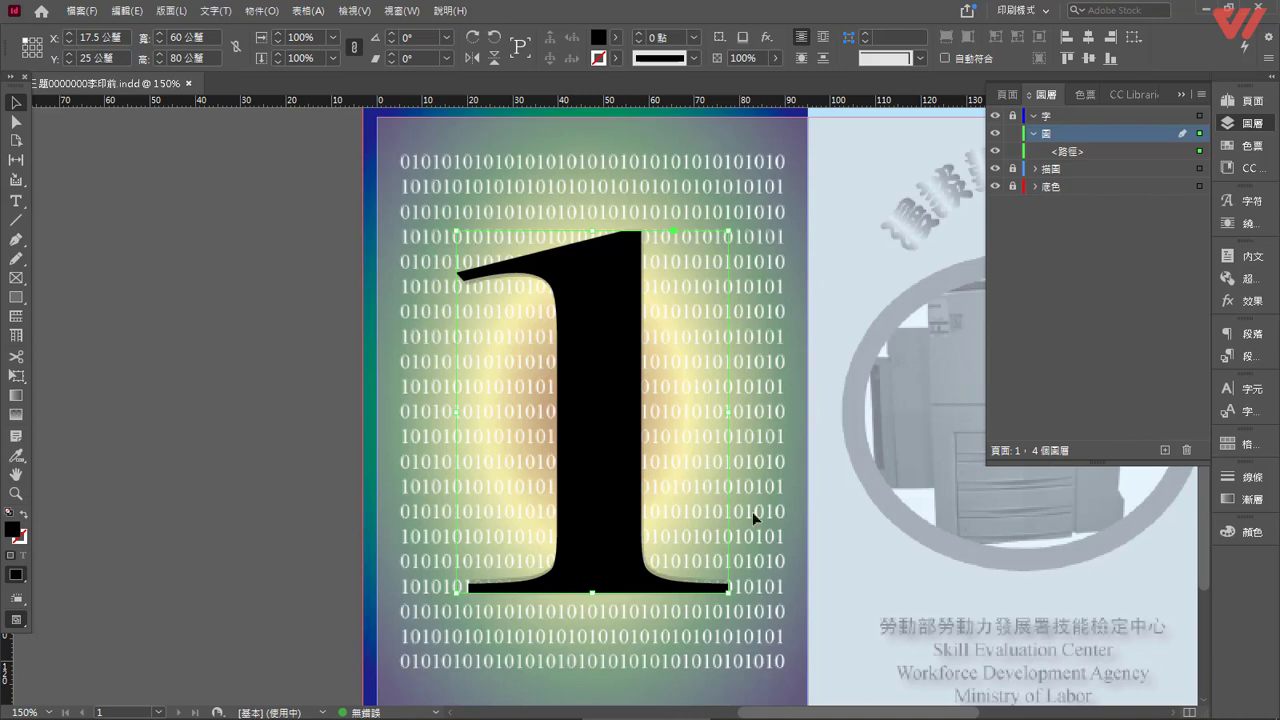
pyautogui.click(775, 705)
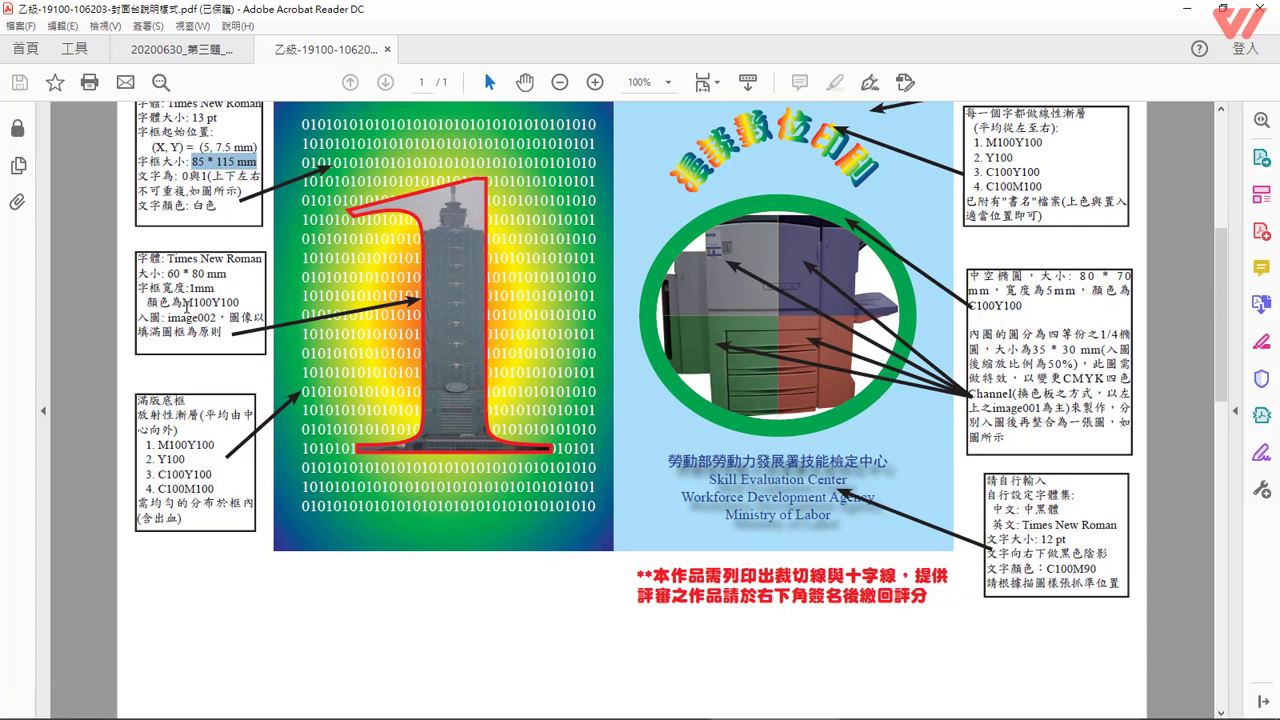
pyautogui.click(620, 705)
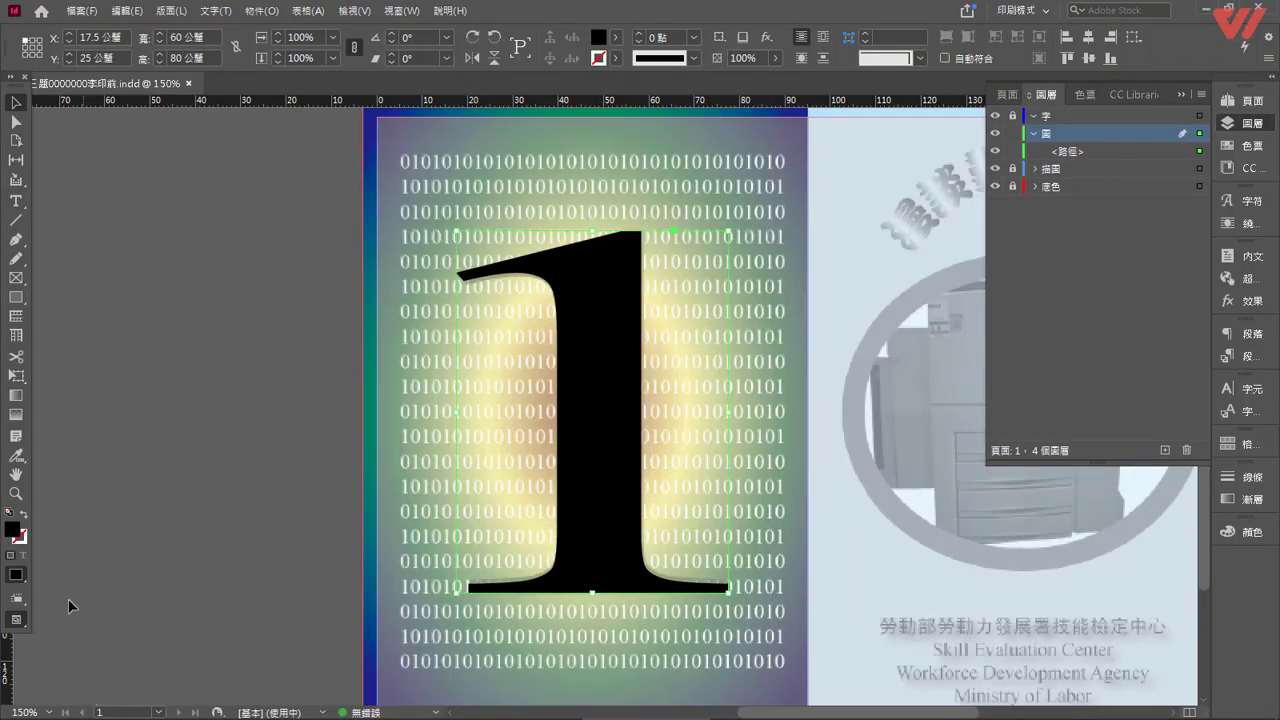
# Leave the 1 unfilled with an M100 Y100 red stroke, checked against the reference PDF.
pyautogui.click(23, 515)
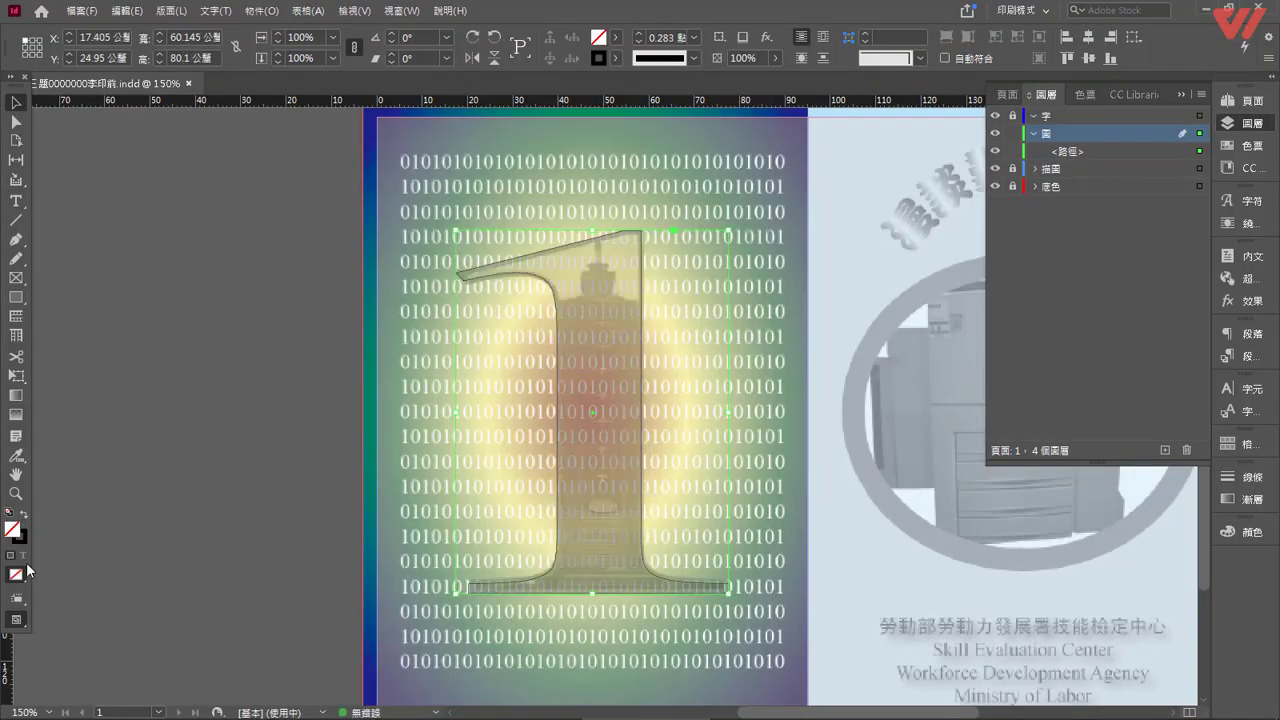
pyautogui.doubleClick(24, 542)
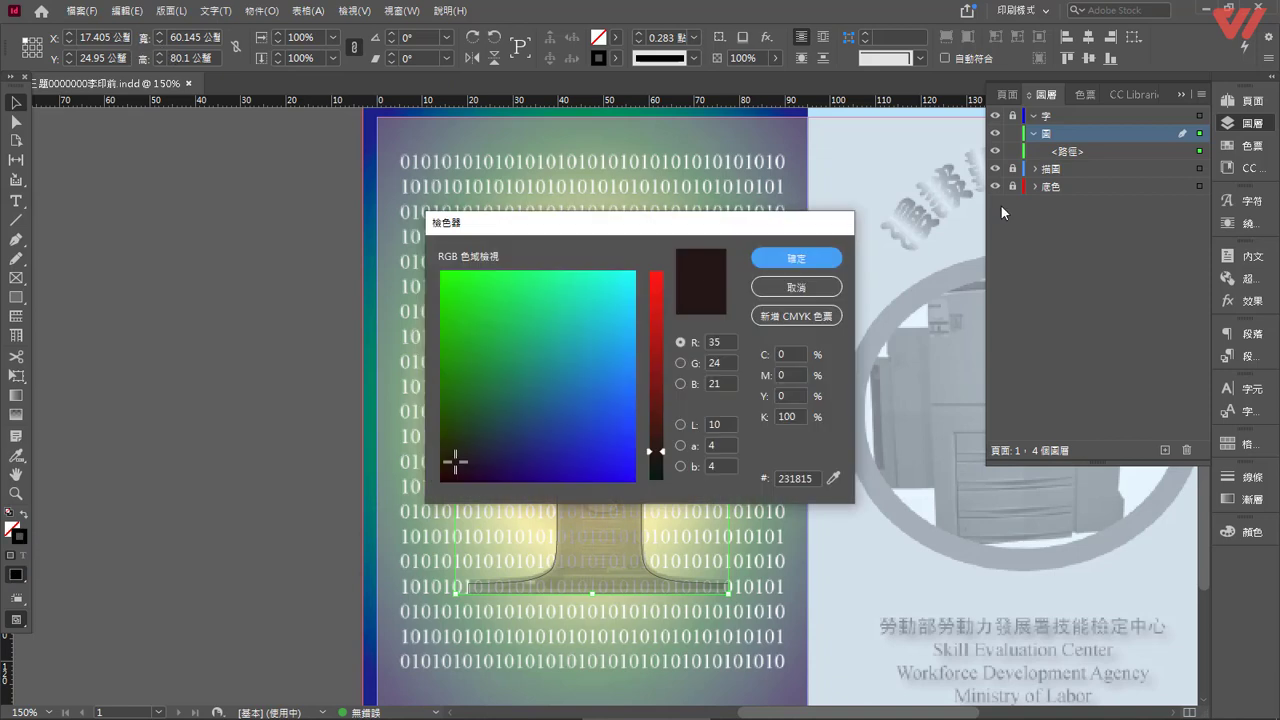
pyautogui.click(790, 375)
pyautogui.write('100')
pyautogui.press('Tab')
pyautogui.write('100')
pyautogui.press('Tab')
pyautogui.click(796, 258)
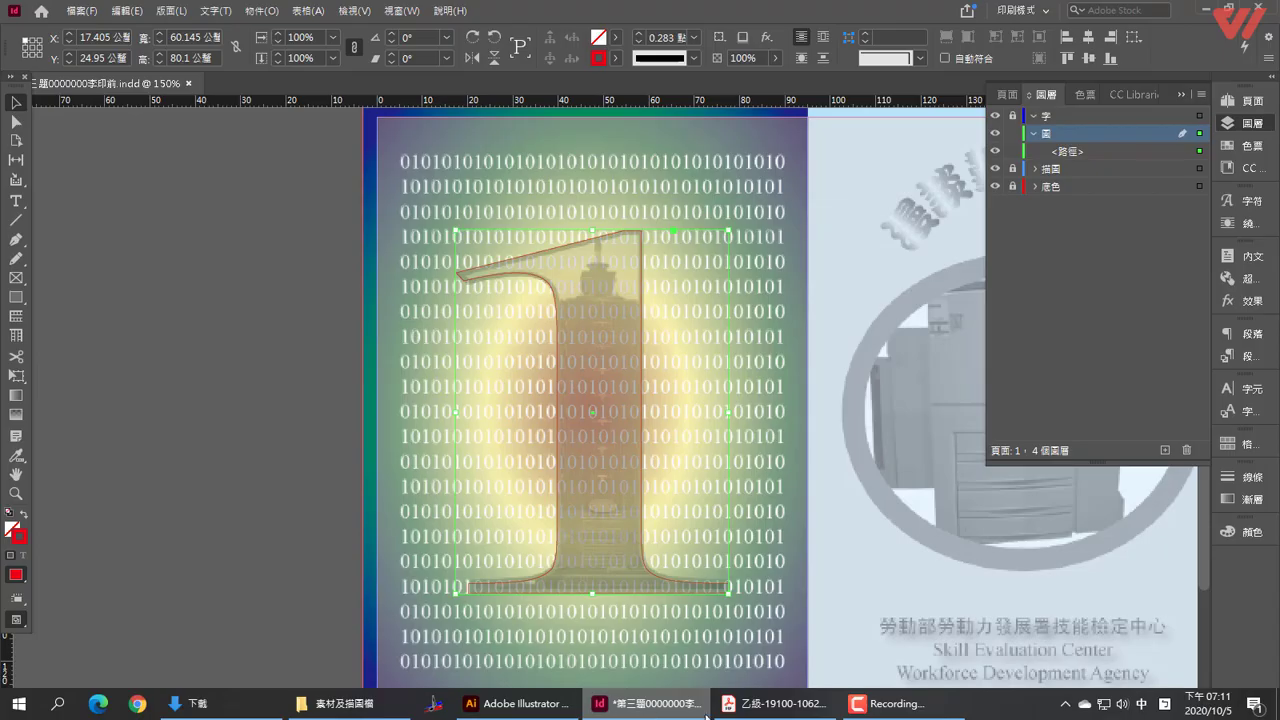
pyautogui.click(772, 703)
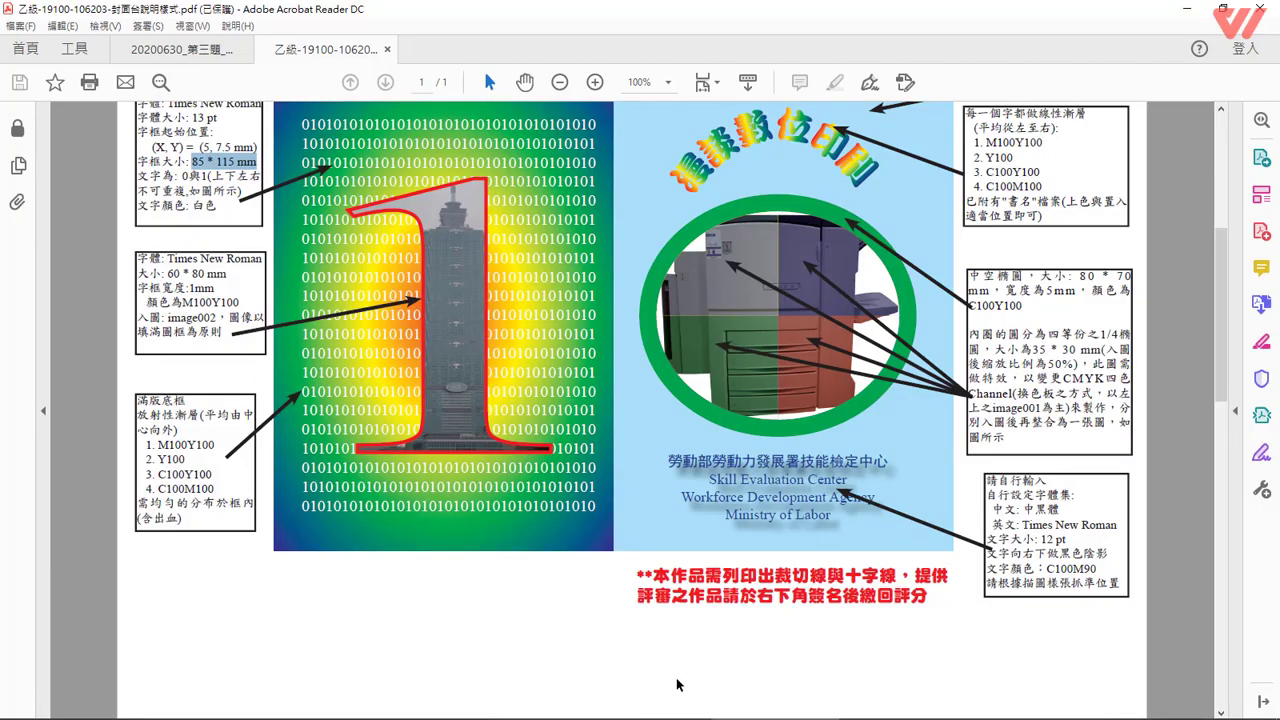
pyautogui.click(645, 703)
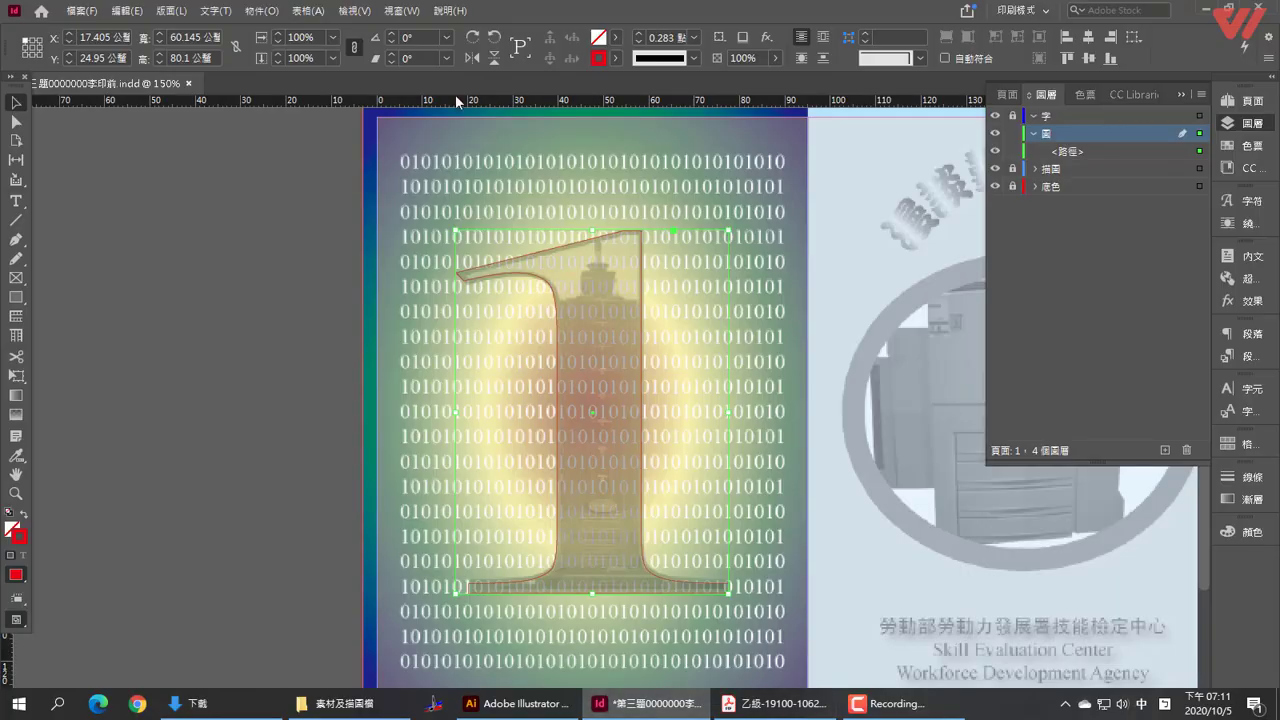
# Set the 1's red stroke weight to 1 mm (2.835 pt) and reselect it.
pyautogui.click(650, 40)
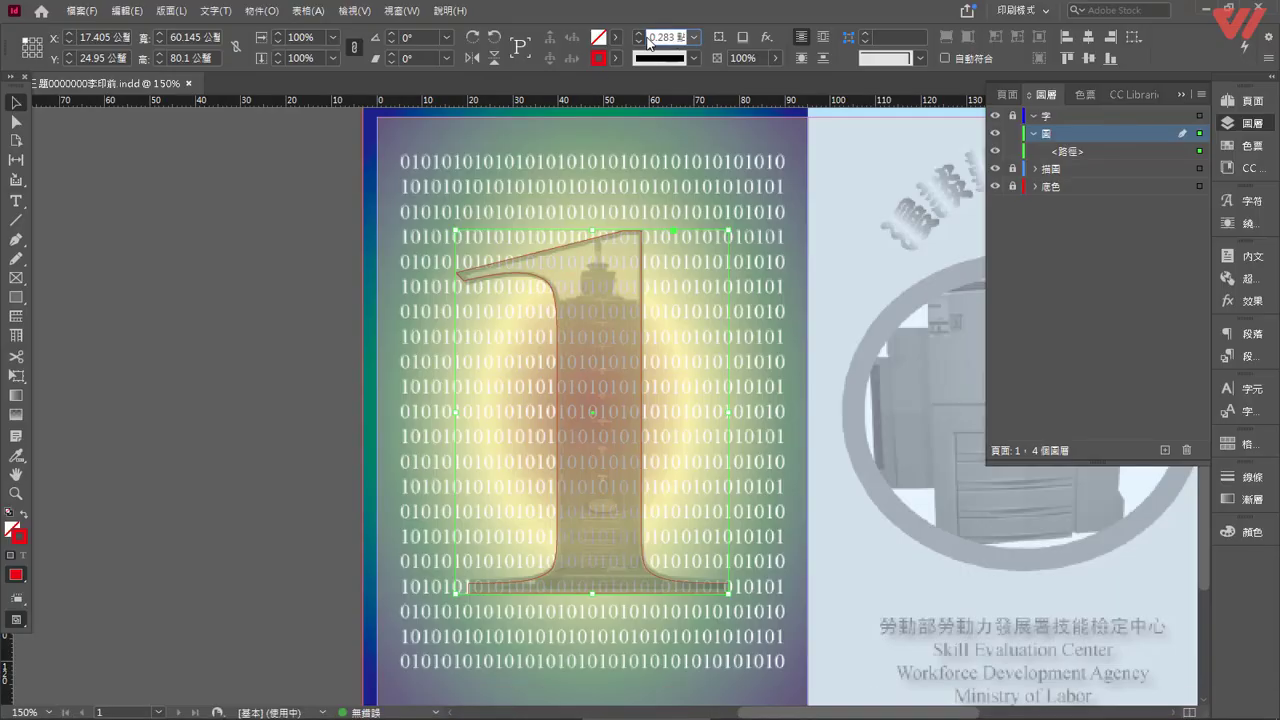
pyautogui.moveTo(650, 37); pyautogui.dragTo(696, 37)
pyautogui.write('1mm')
pyautogui.press('Return')
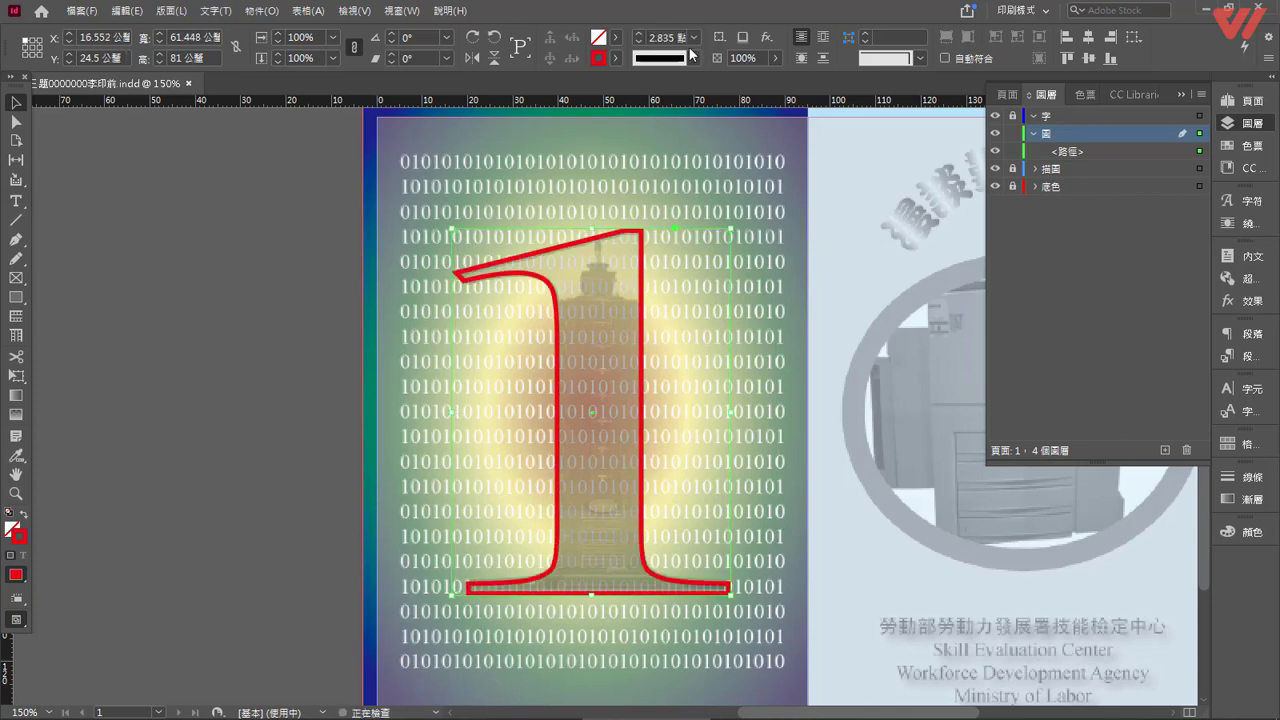
pyautogui.click(557, 191)
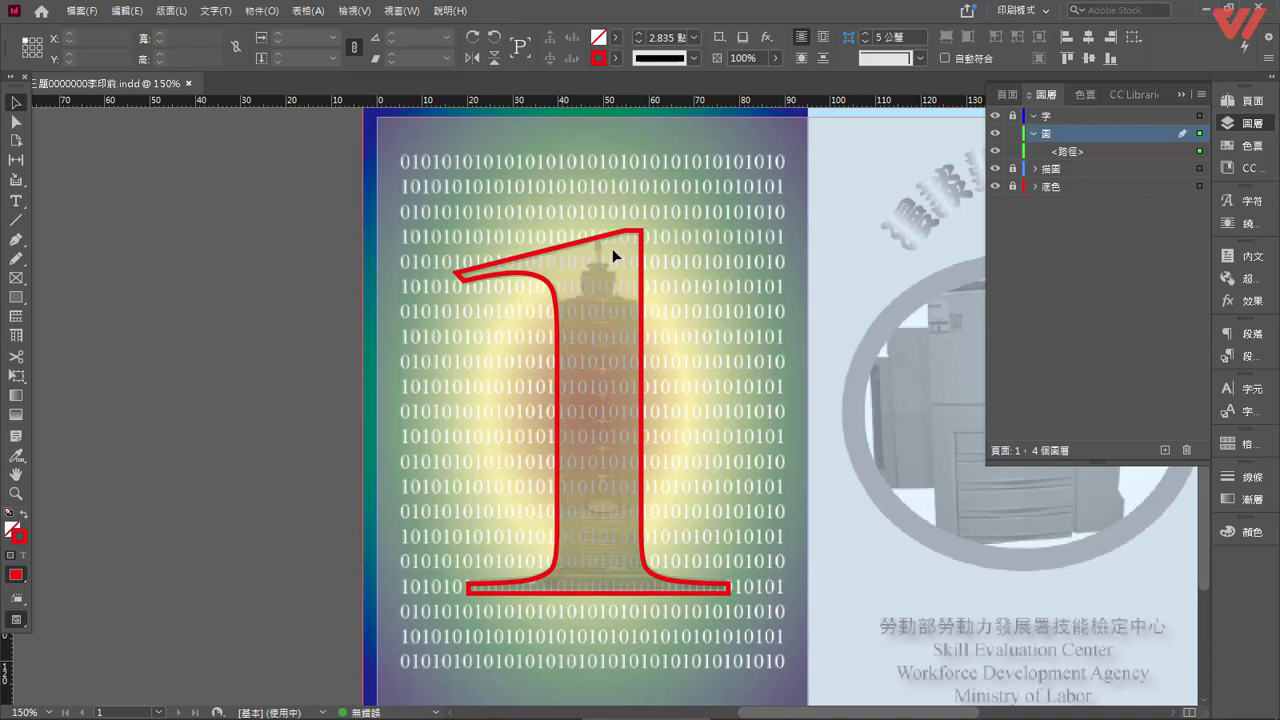
pyautogui.click(570, 246)
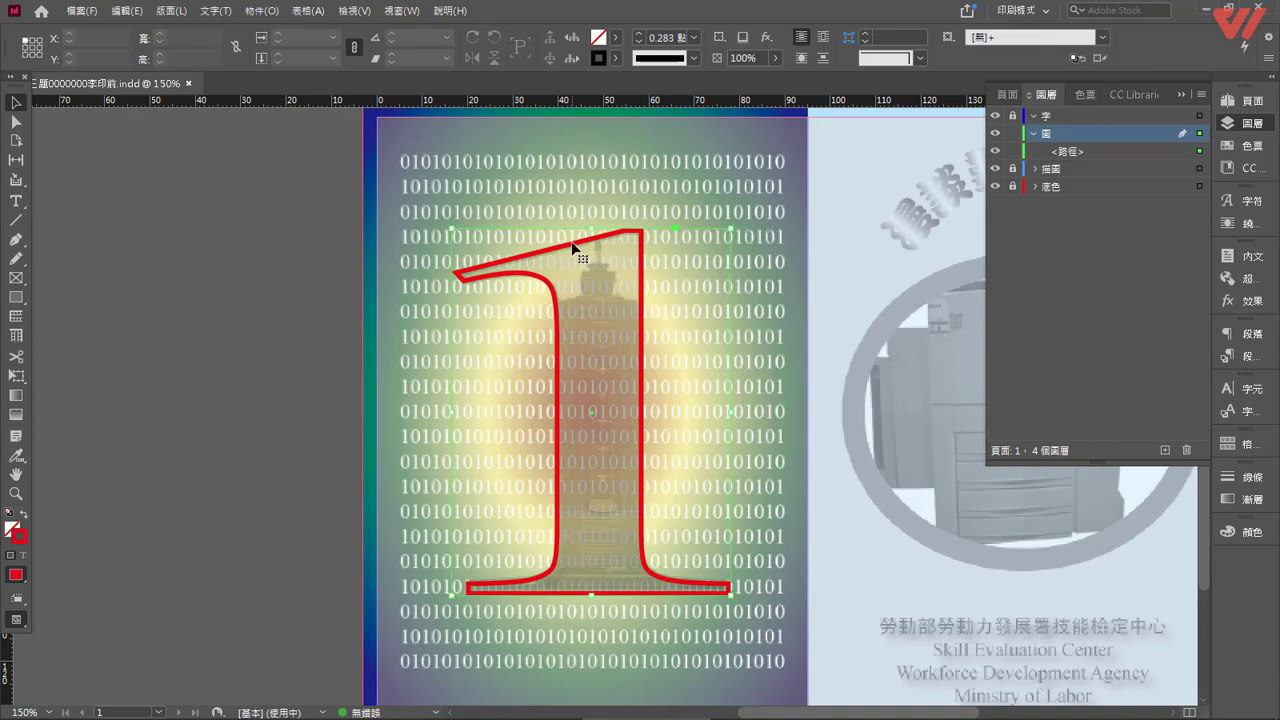
pyautogui.click(82, 11)
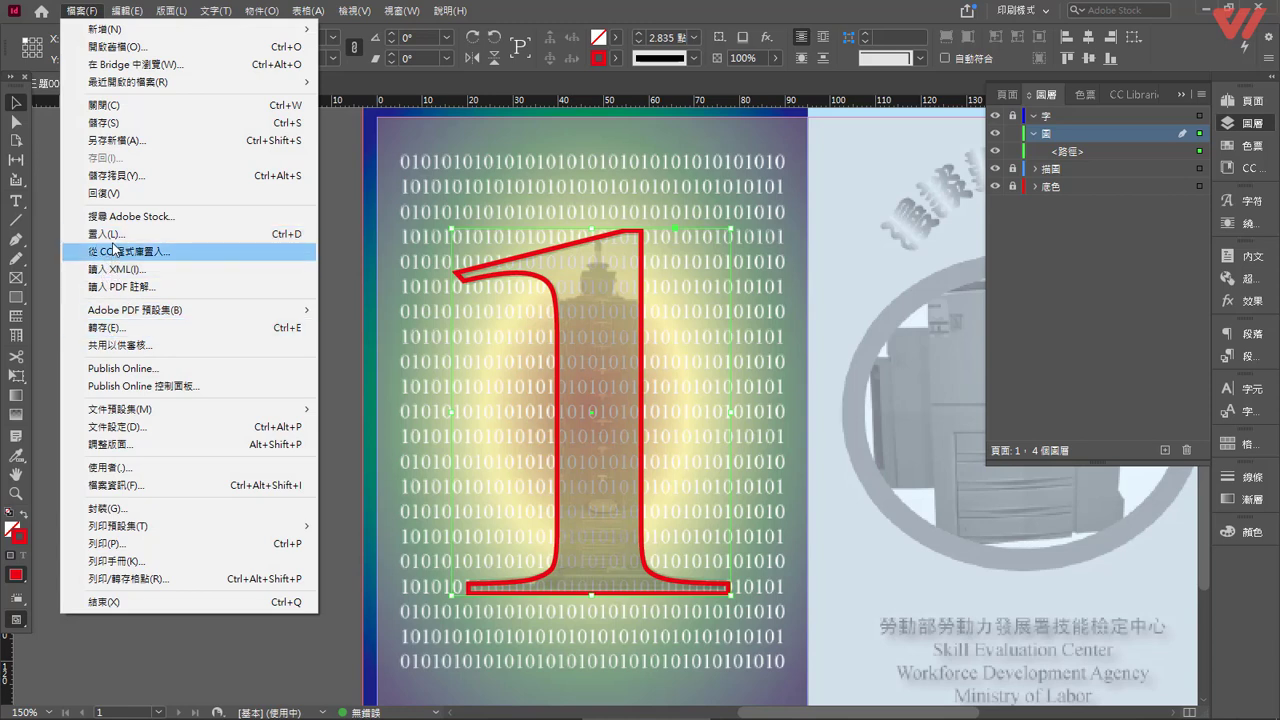
# Place the Taipei 101 photo image002.jpg into the outlined 1.
pyautogui.click(113, 234)
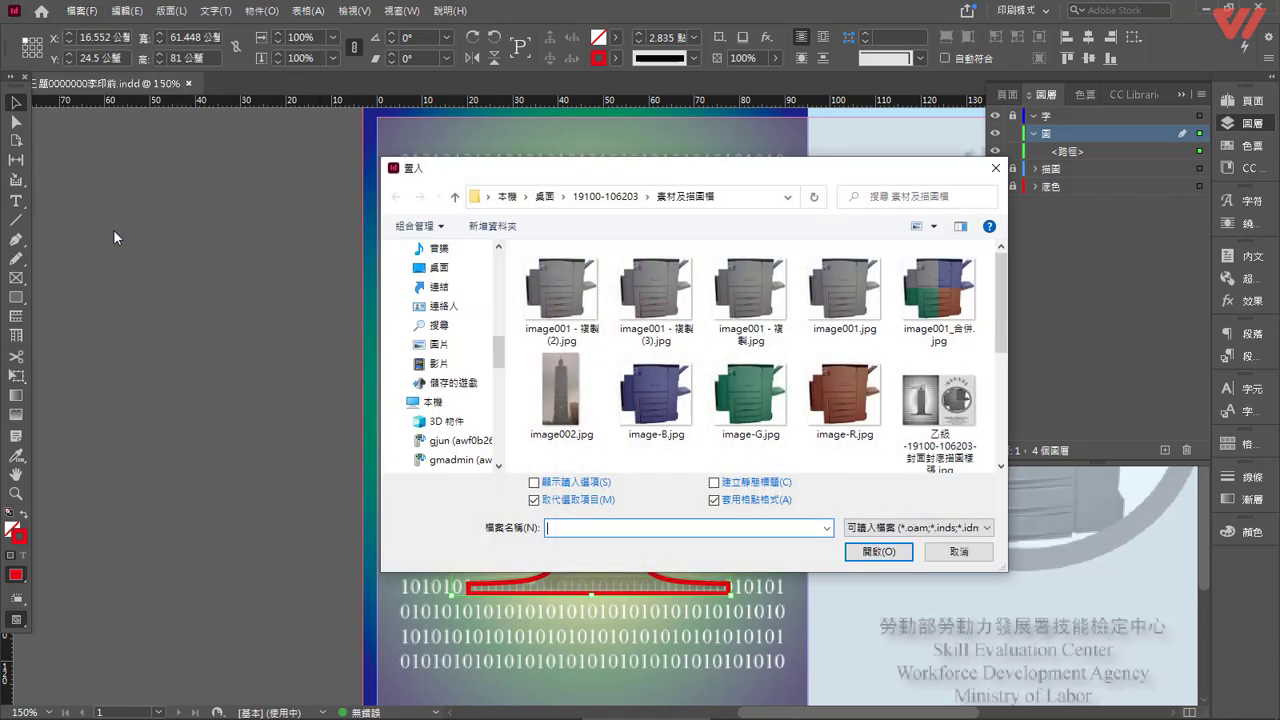
pyautogui.click(559, 410)
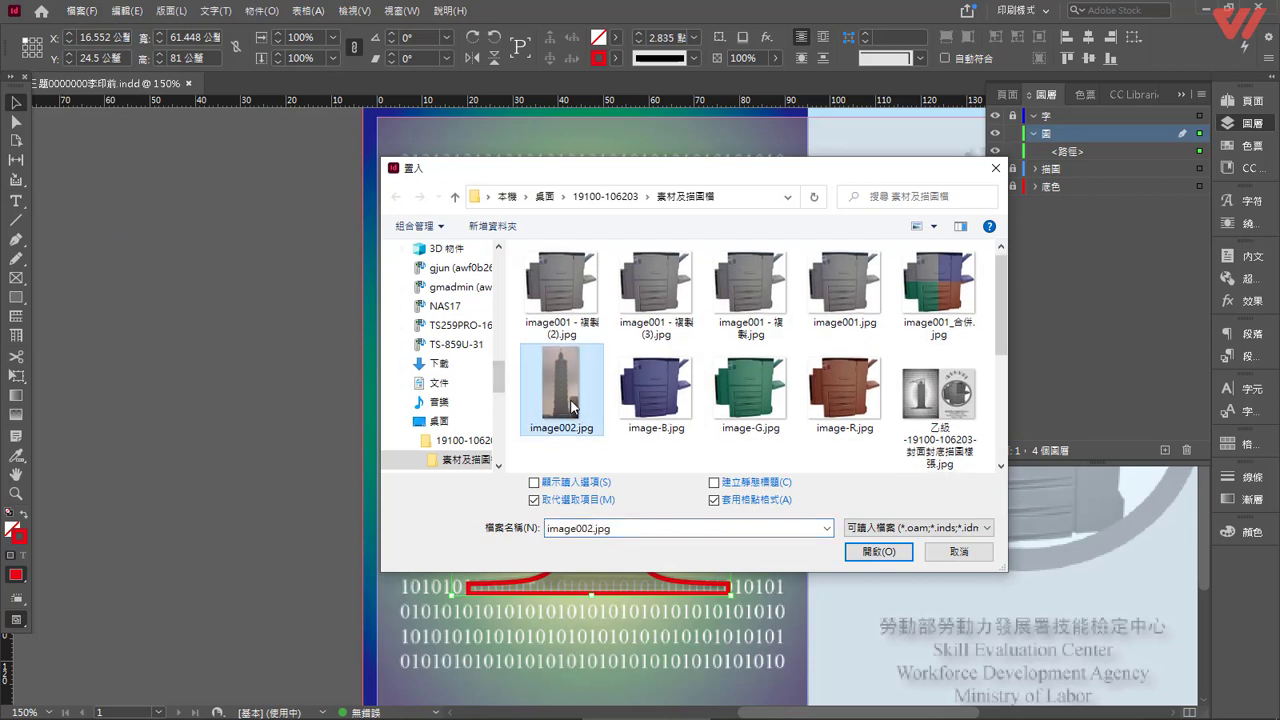
pyautogui.moveTo(605, 170); pyautogui.dragTo(64, 127)
pyautogui.click(337, 510)
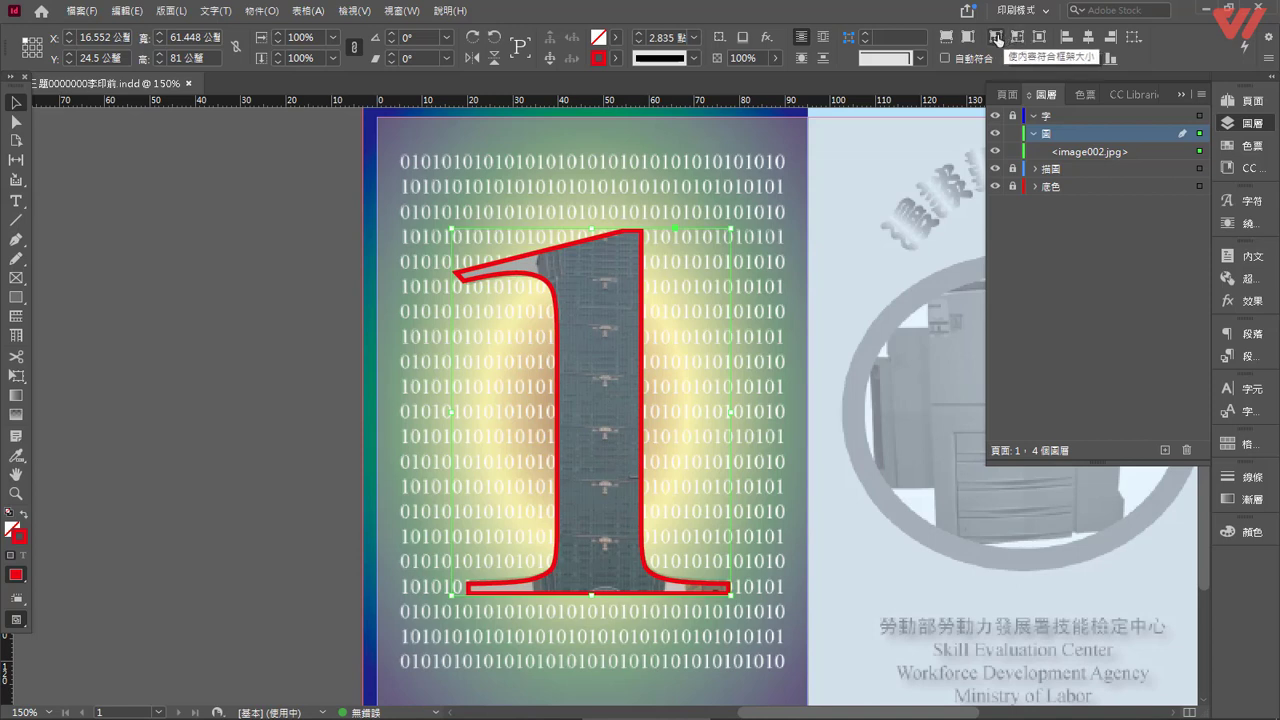
# Fit the photo proportionally inside the 1 and compare with the reference PDF.
pyautogui.click(996, 38)
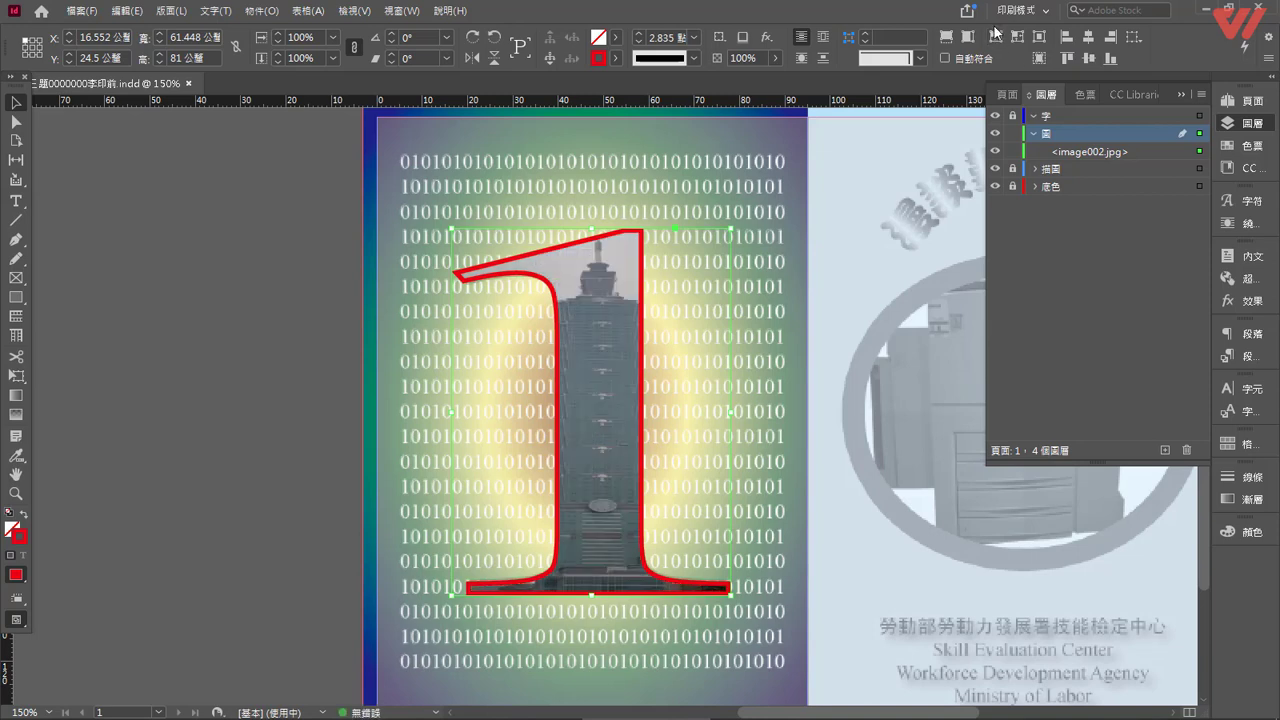
pyautogui.moveTo(798, 712)
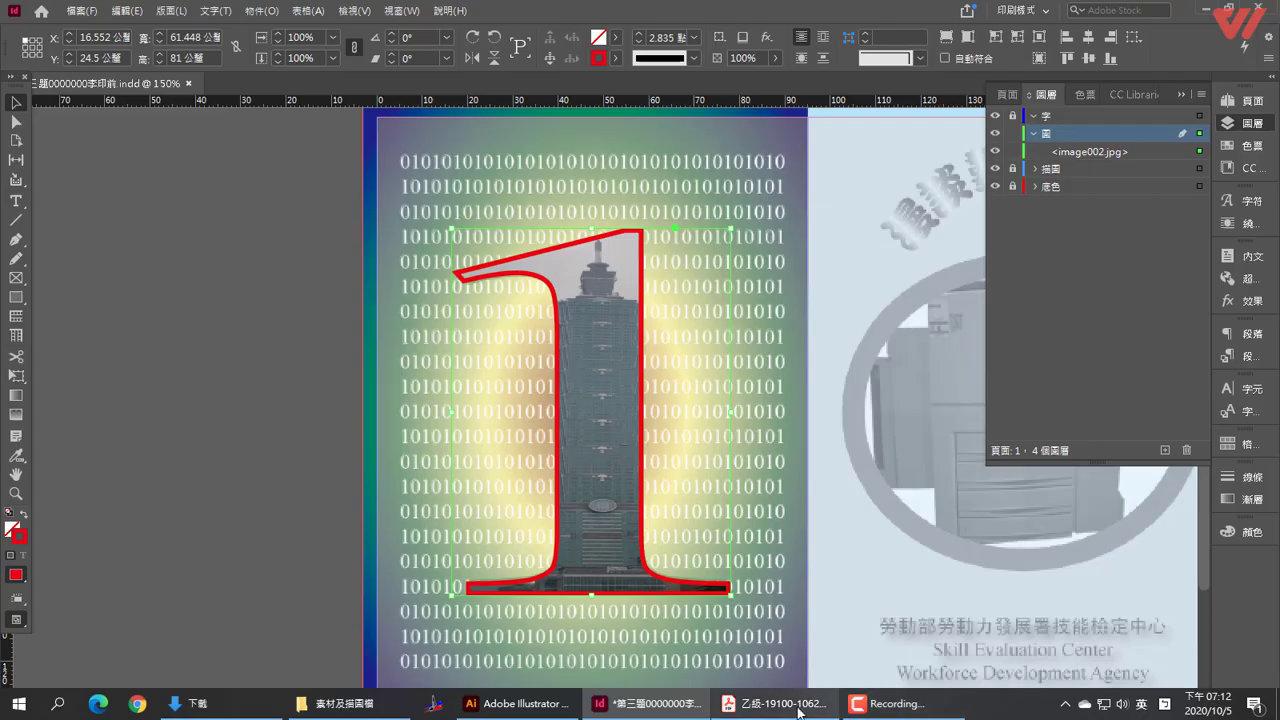
pyautogui.click(792, 707)
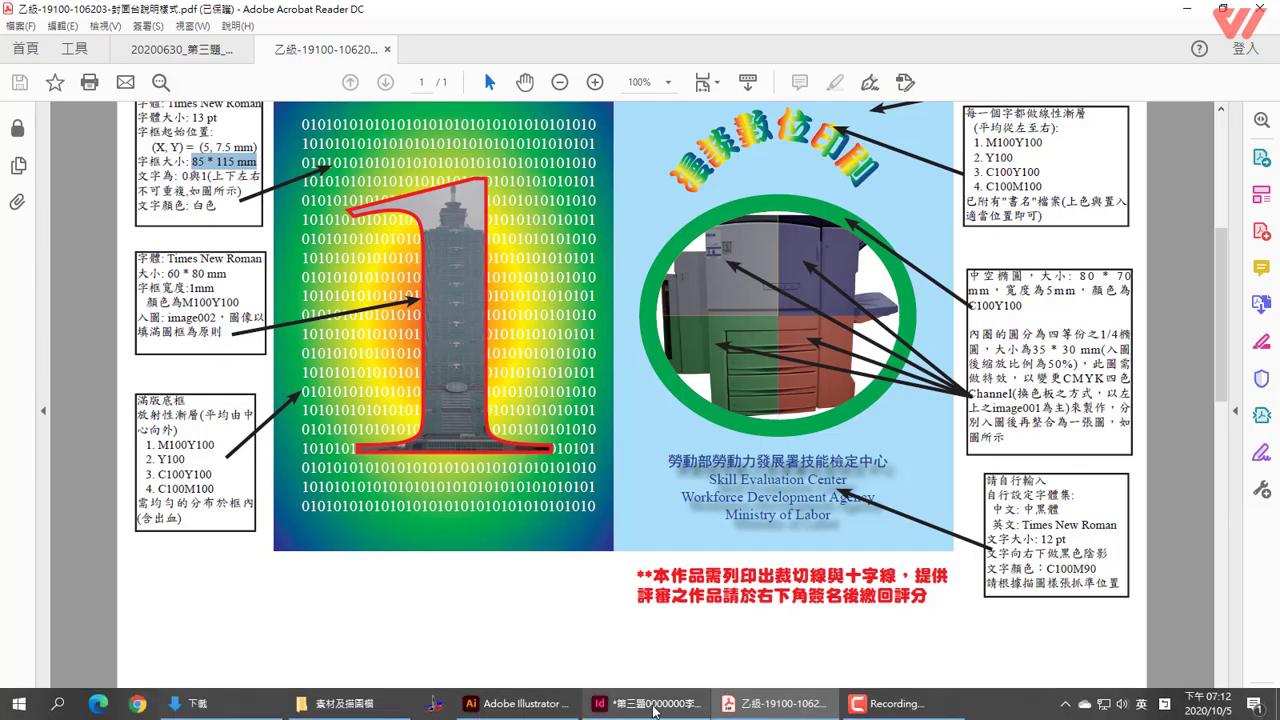
pyautogui.click(658, 708)
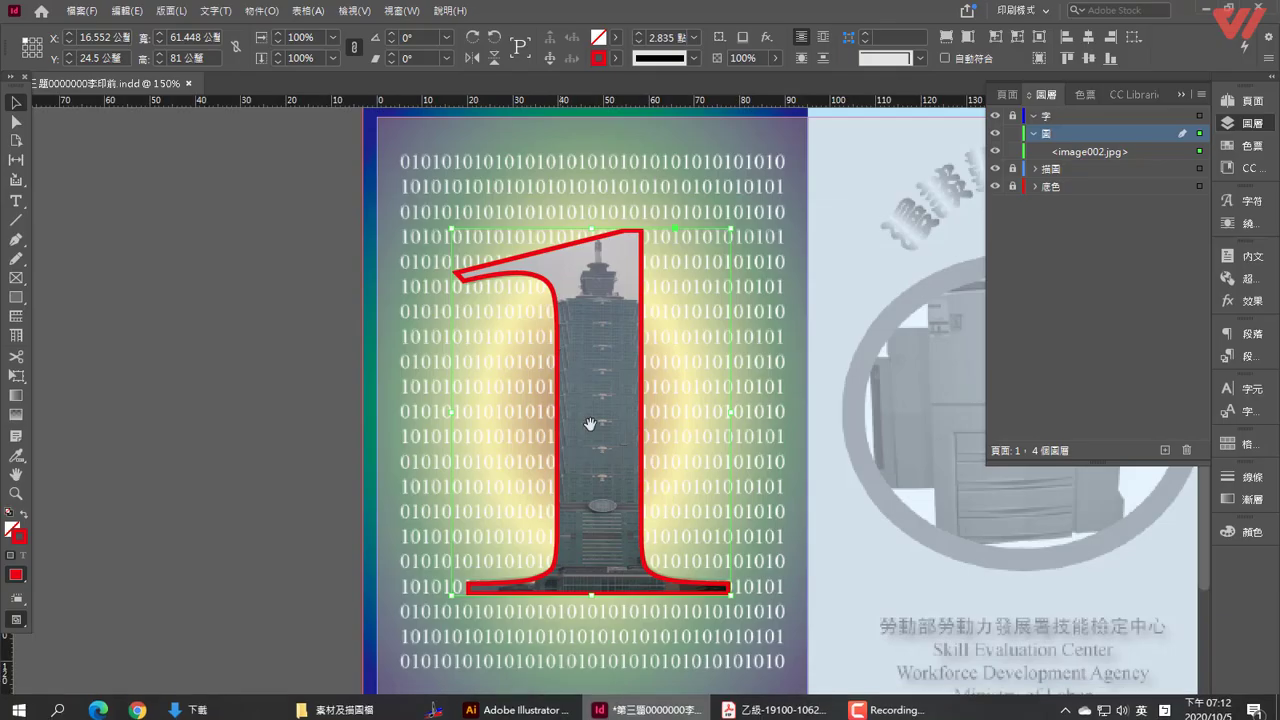
pyautogui.click(995, 169)
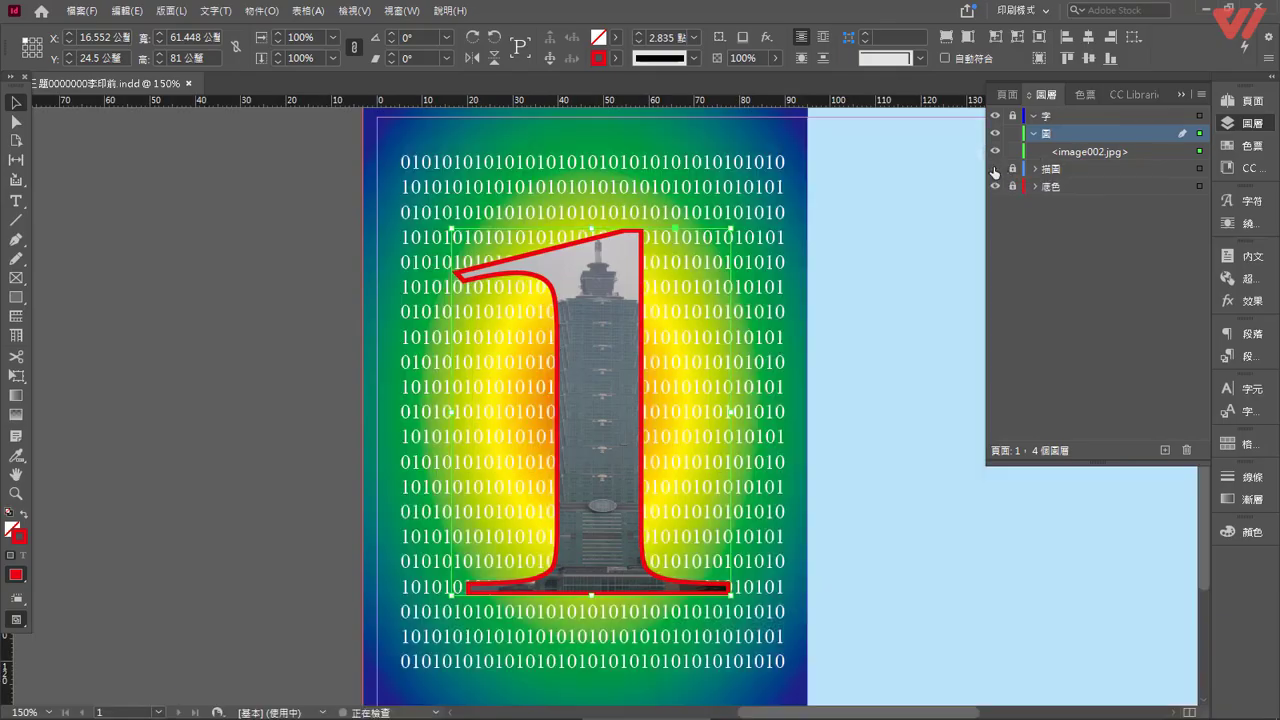
pyautogui.click(247, 142)
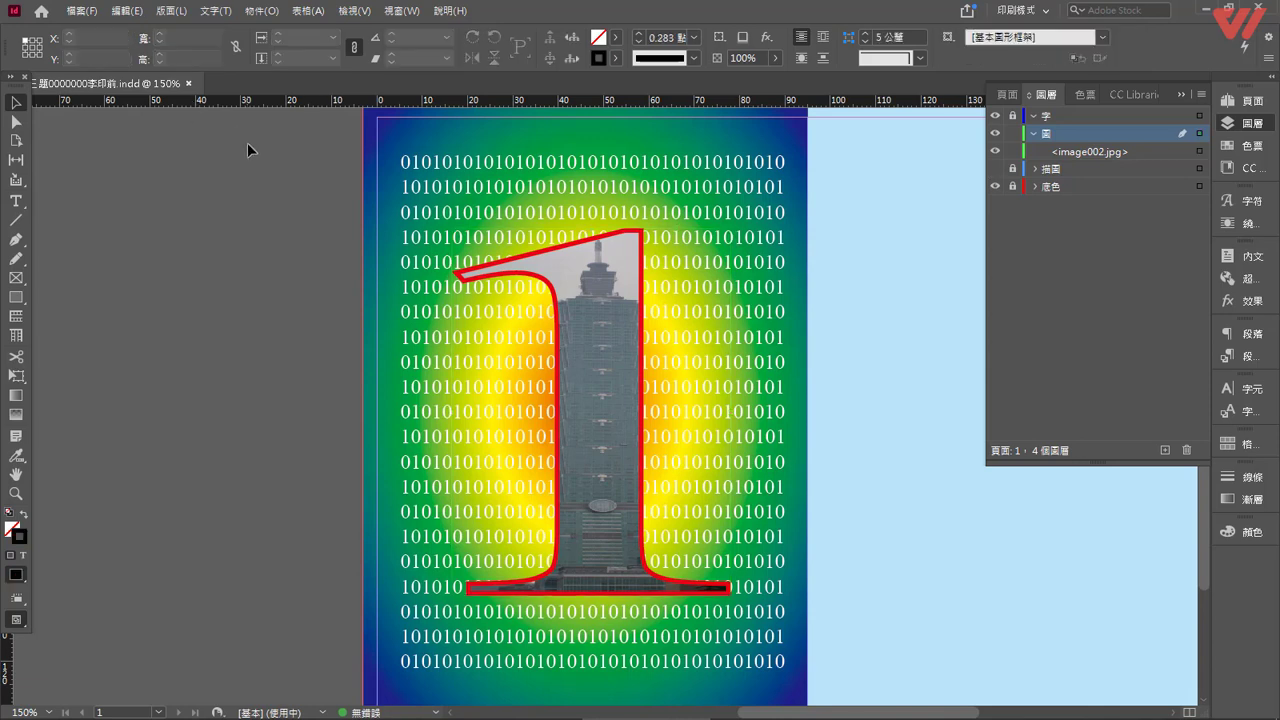
pyautogui.click(995, 169)
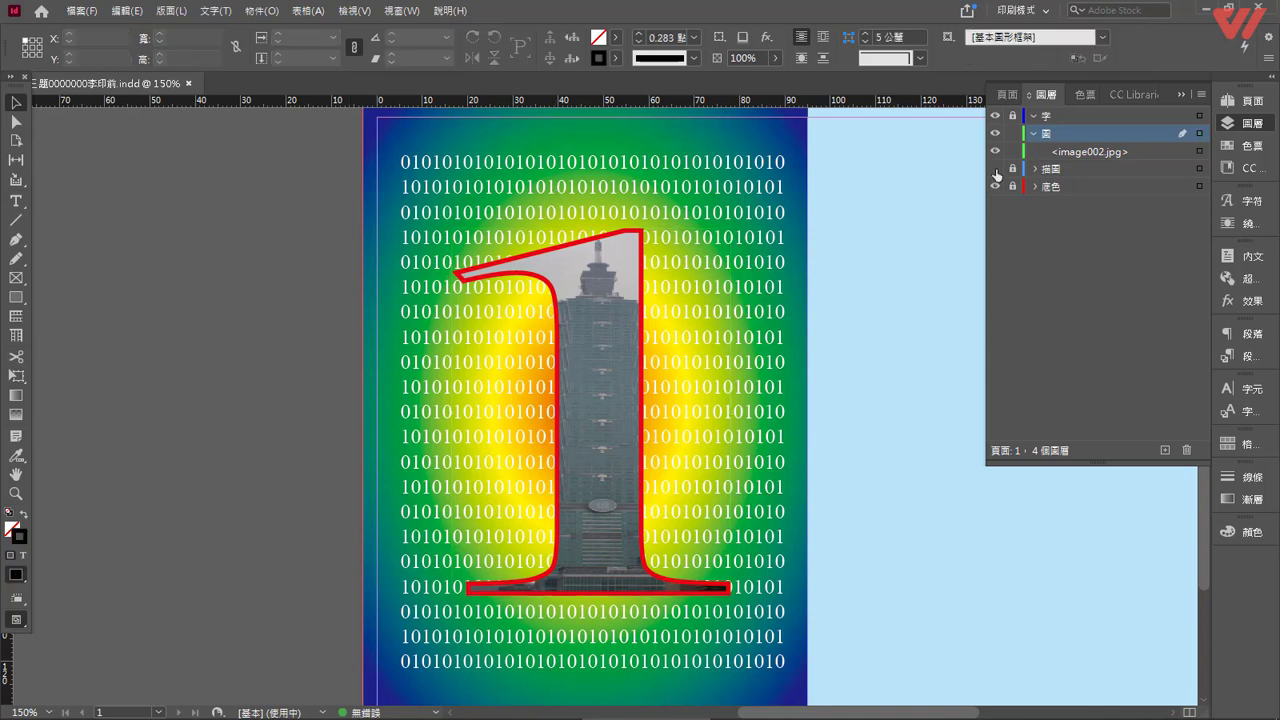